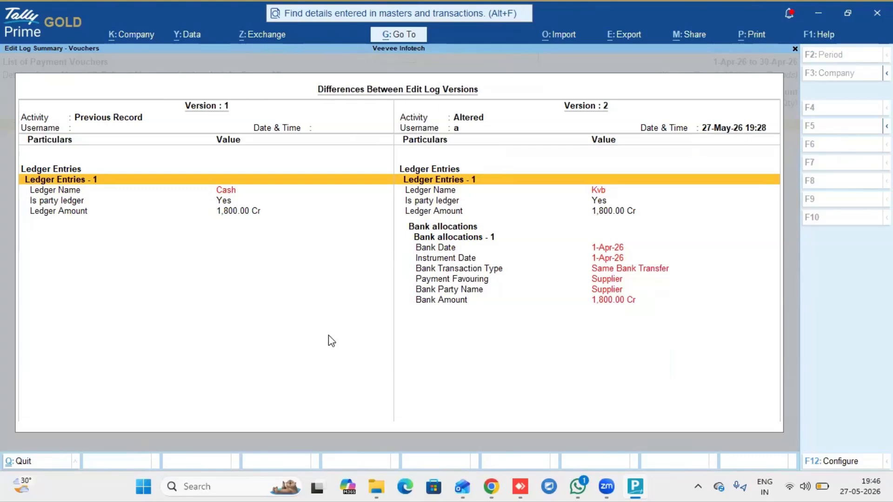
- Leave the edit log comparison and shut the company Veevee Infotech
{"action": "key", "text": "Escape"}
{"action": "key", "text": "Escape"}
{"action": "key", "text": "Escape"}
{"action": "key", "text": "Escape"}
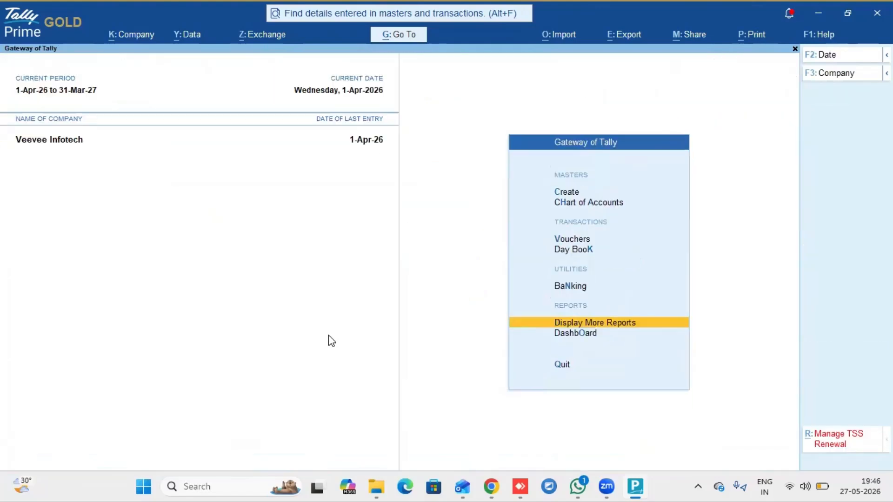
{"action": "key", "text": "Escape"}
{"action": "key", "text": "n"}
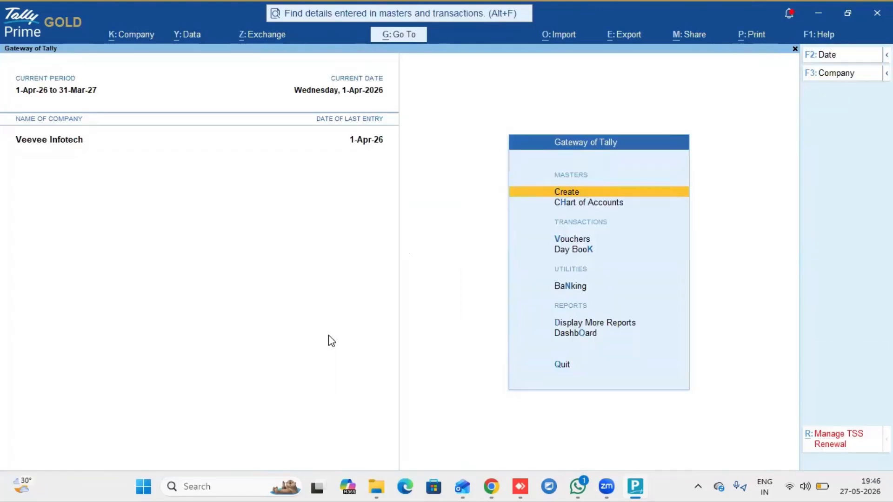
{"action": "key", "text": "ctrl"}
{"action": "key", "text": "ctrl+F3"}
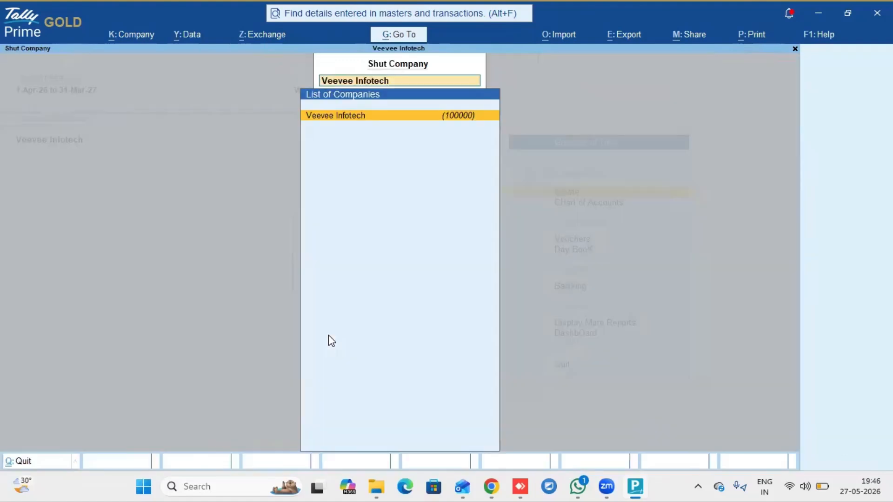
{"action": "key", "text": "Return"}
- Begin creating a new company named Demo, with the same mailing name and no address
{"action": "key", "text": "Up"}
{"action": "key", "text": "Up"}
{"action": "key", "text": "Up"}
{"action": "key", "text": "Up"}
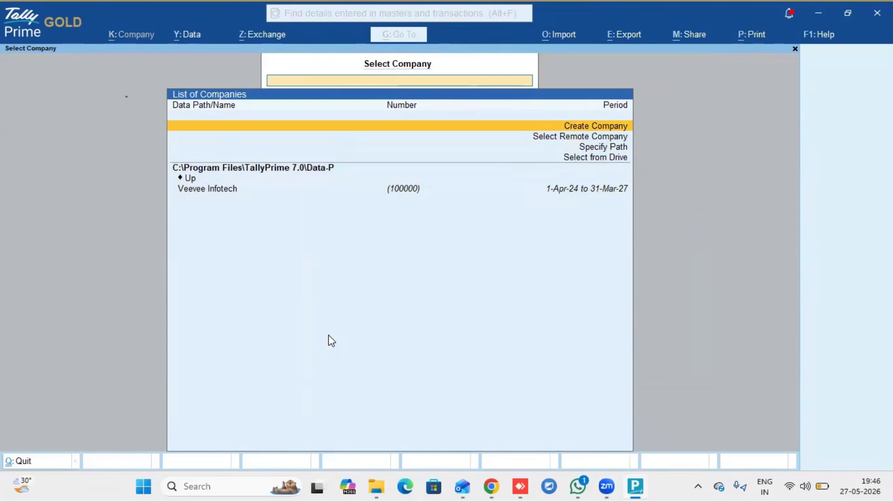
{"action": "key", "text": "Return"}
{"action": "type", "text": "Dem"}
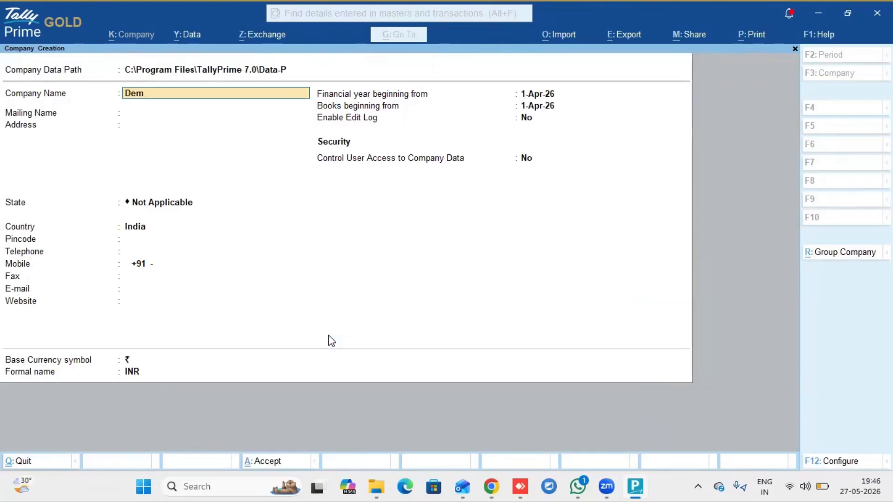
{"action": "type", "text": "o"}
{"action": "key", "text": "Return"}
{"action": "key", "text": "Return"}
{"action": "key", "text": "Return"}
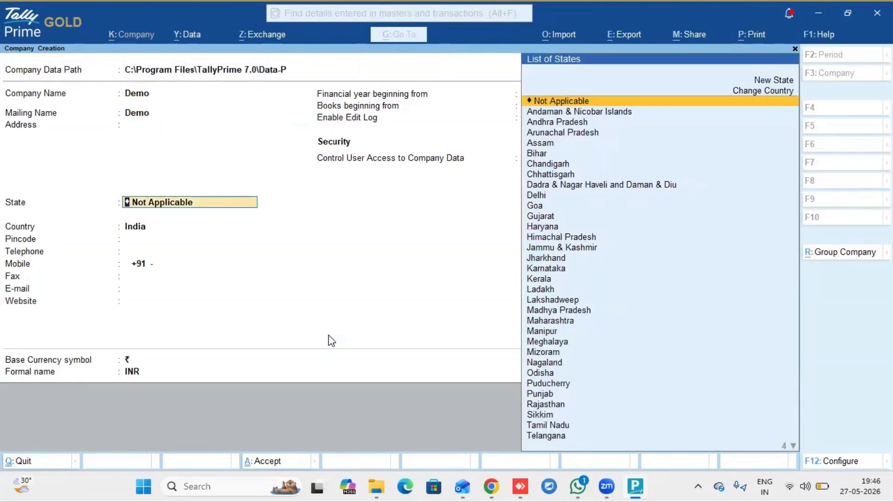
- Set the company's state to Tamil Nadu and leave its pincode and contact details blank
{"action": "type", "text": "Ta"}
{"action": "key", "text": "Return"}
{"action": "key", "text": "Return"}
{"action": "key", "text": "Return"}
{"action": "key", "text": "Return"}
{"action": "key", "text": "Return"}
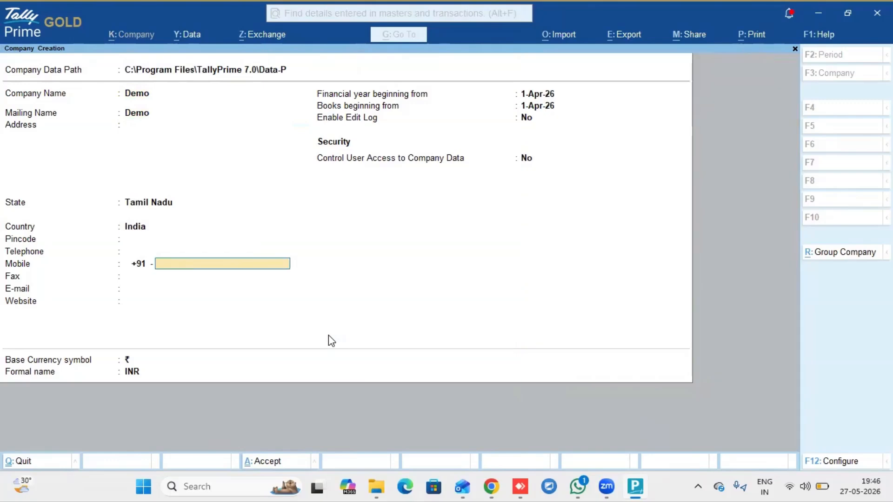
{"action": "key", "text": "Return"}
{"action": "key", "text": "Return"}
{"action": "key", "text": "Return"}
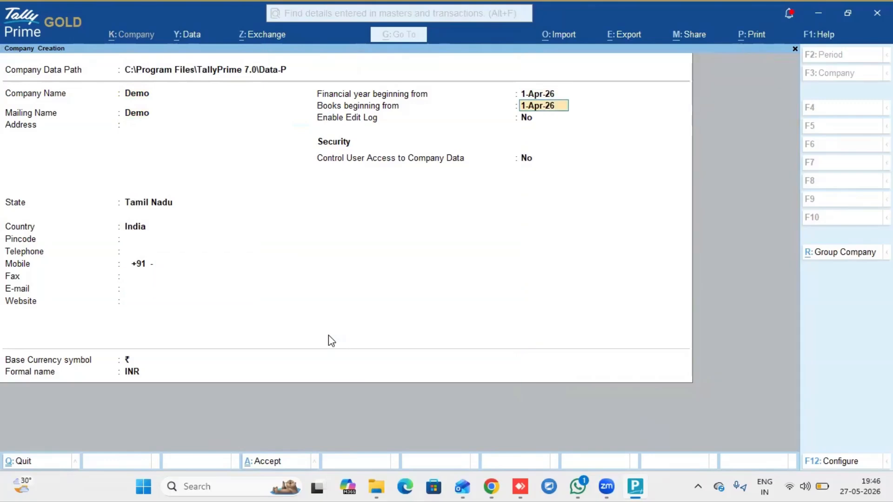
- Set both the financial year and the books of the new company to begin on 1-Apr-24
{"action": "type", "text": "1"}
{"action": "key", "text": "BackSpace"}
{"action": "key", "text": "Return"}
{"action": "key", "text": "Up"}
{"action": "type", "text": "1.4.2"}
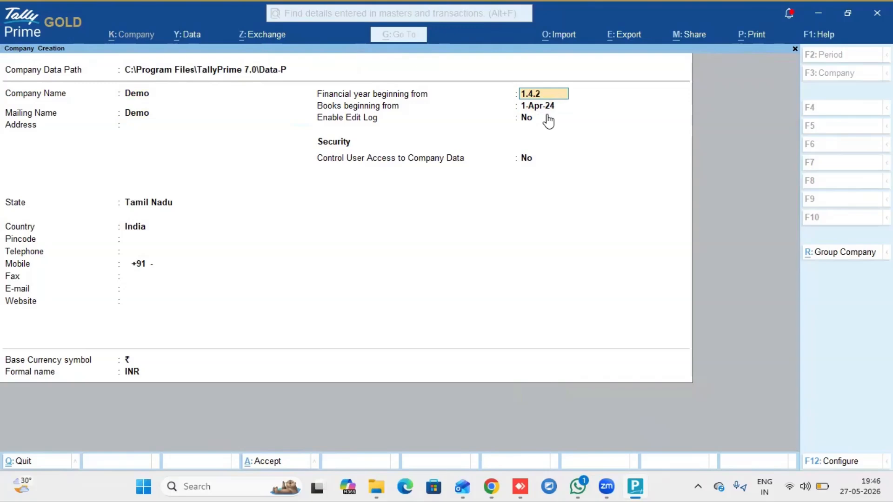
{"action": "type", "text": "5"}
{"action": "key", "text": "BackSpace"}
{"action": "type", "text": "4"}
{"action": "key", "text": "Return"}
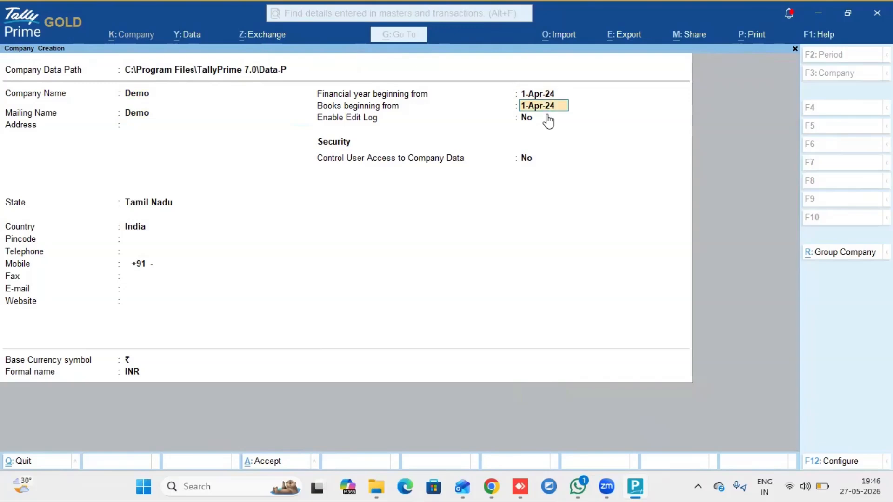
- Enable the edit log for Demo and save the company with its default features
{"action": "key", "text": "Return"}
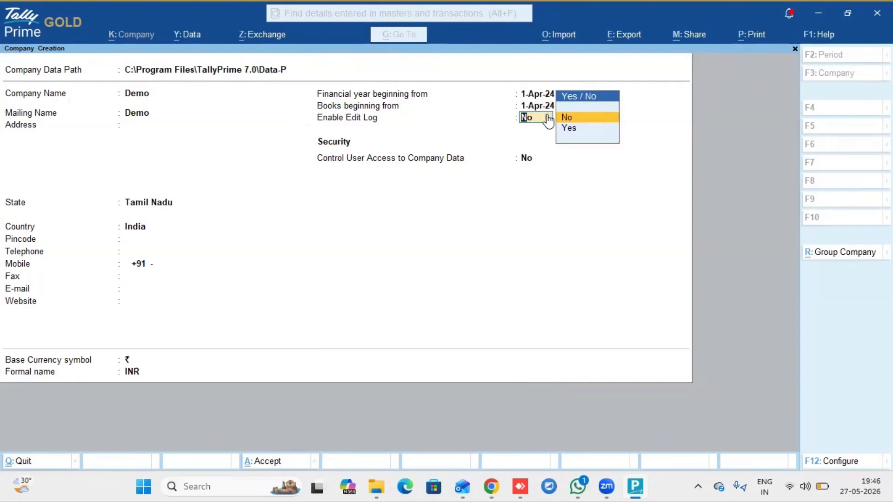
{"action": "key", "text": "y"}
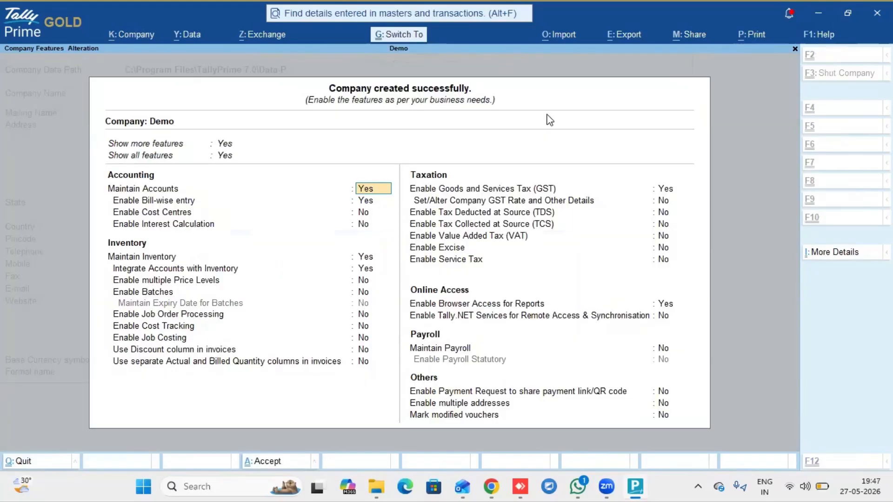
{"action": "key", "text": "ctrl+a"}
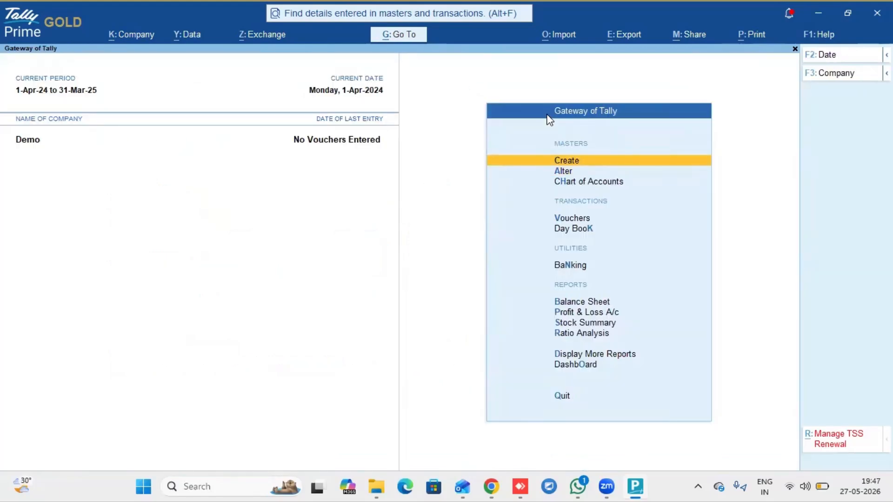
- Create a ledger named Supplier under the Sundry Creditors group
{"action": "key", "text": "Down"}
{"action": "key", "text": "Up"}
{"action": "key", "text": "Return"}
{"action": "key", "text": "Return"}
{"action": "type", "text": "Su"}
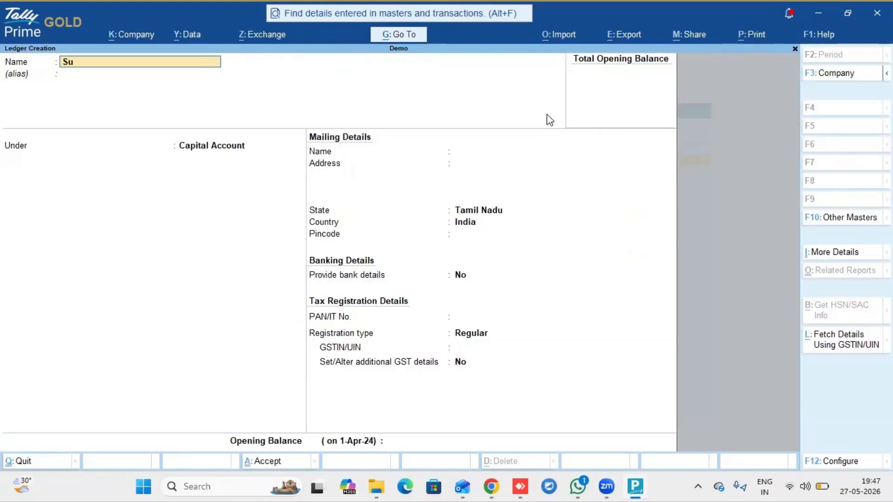
{"action": "type", "text": "pplier"}
{"action": "key", "text": "Return"}
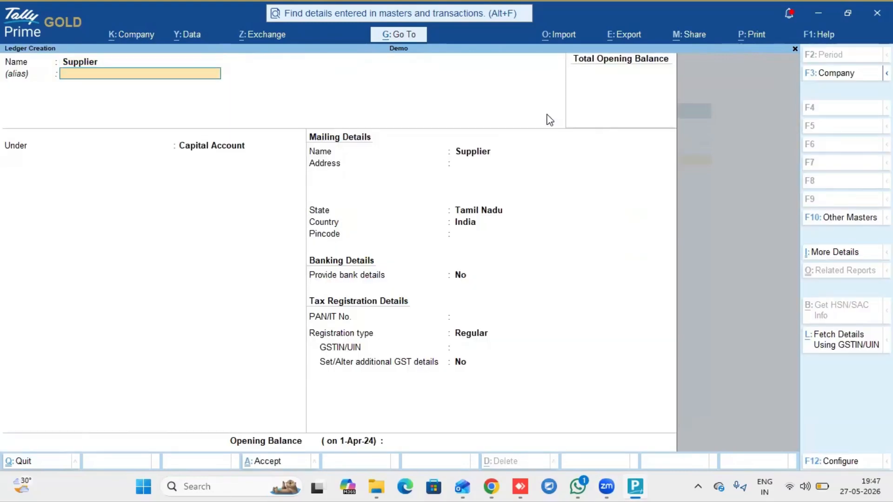
{"action": "key", "text": "Return"}
{"action": "type", "text": "Su"}
{"action": "key", "text": "Down"}
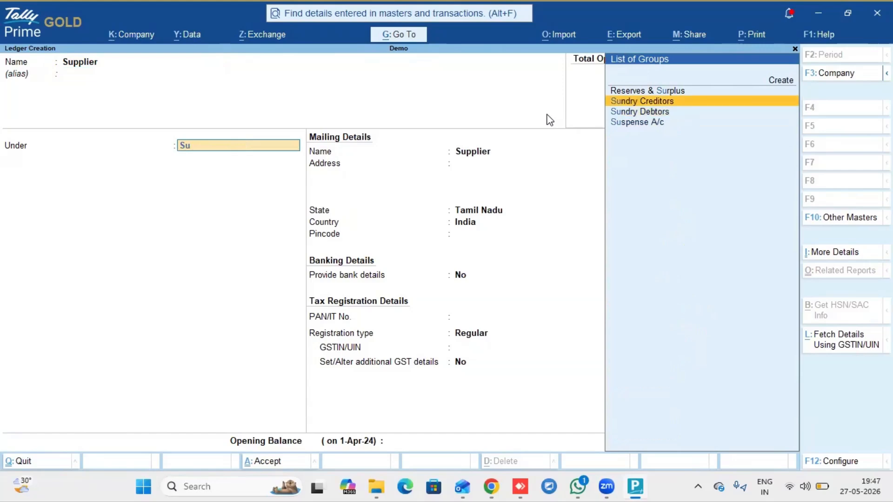
{"action": "key", "text": "Return"}
{"action": "key", "text": "ctrl+a"}
- Create a ledger named Customer under the Sundry Debtors group
{"action": "type", "text": "C"}
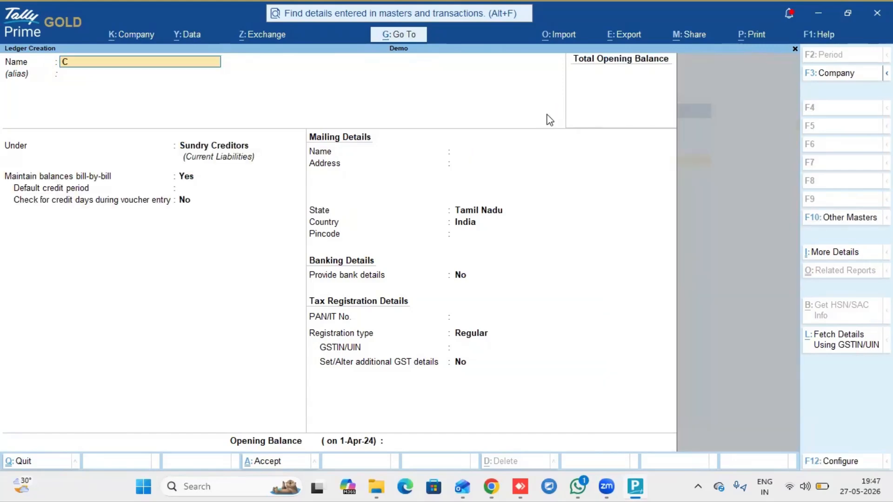
{"action": "type", "text": "ustomer"}
{"action": "key", "text": "Return"}
{"action": "type", "text": "su"}
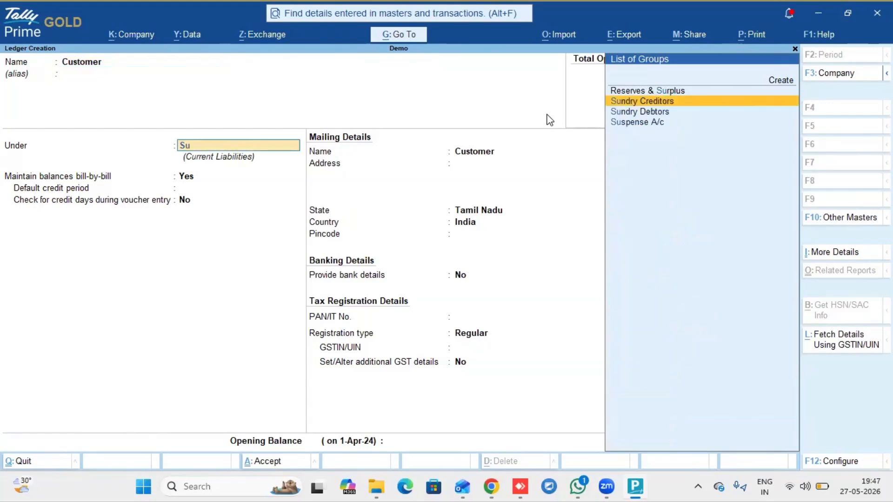
{"action": "key", "text": "Down"}
{"action": "key", "text": "Return"}
{"action": "key", "text": "ctrl+a"}
- Create a ledger named Purchase A/c under Purchase Accounts and return to the Gateway of Tally
{"action": "type", "text": "P"}
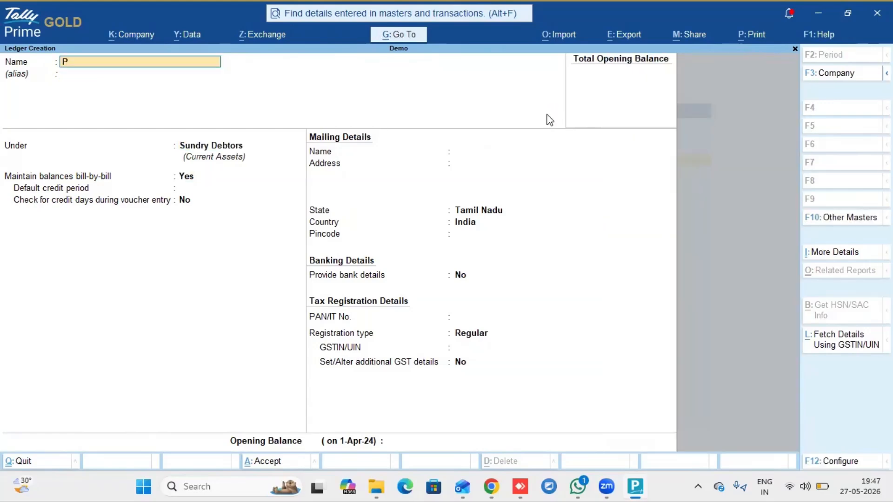
{"action": "type", "text": "urchase A/c"}
{"action": "key", "text": "Return"}
{"action": "type", "text": "Pu"}
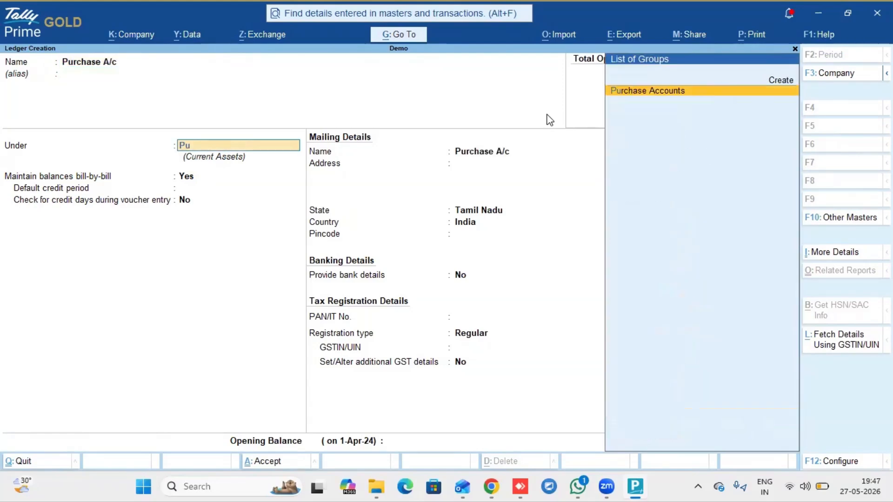
{"action": "key", "text": "Return"}
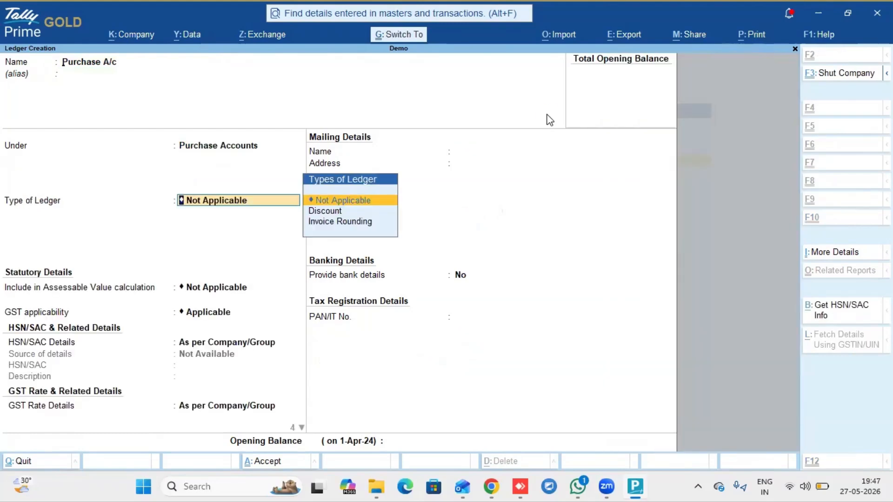
{"action": "key", "text": "ctrl+a"}
{"action": "key", "text": "Escape"}
{"action": "key", "text": "y"}
{"action": "key", "text": "Escape"}
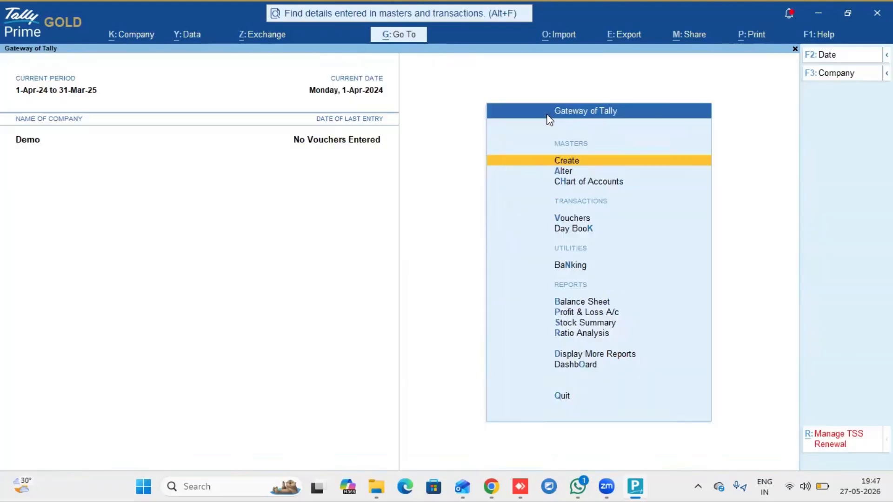
- Begin creating a stock item named Item 1 under Primary
{"action": "key", "text": "Return"}
{"action": "key", "text": "Down"}
{"action": "key", "text": "Down"}
{"action": "key", "text": "Down"}
{"action": "key", "text": "Down"}
{"action": "key", "text": "Down"}
{"action": "key", "text": "Return"}
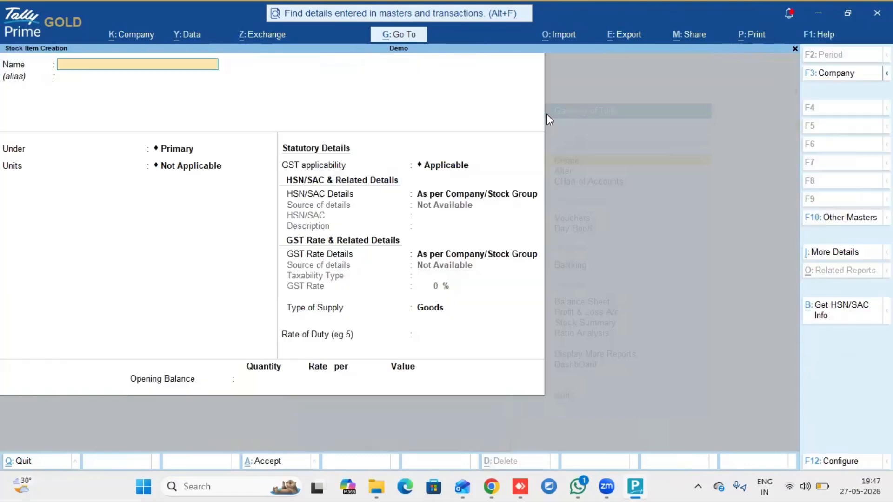
{"action": "type", "text": "Item 1"}
{"action": "key", "text": "Return"}
{"action": "key", "text": "Return"}
{"action": "key", "text": "Return"}
{"action": "key", "text": "Return"}
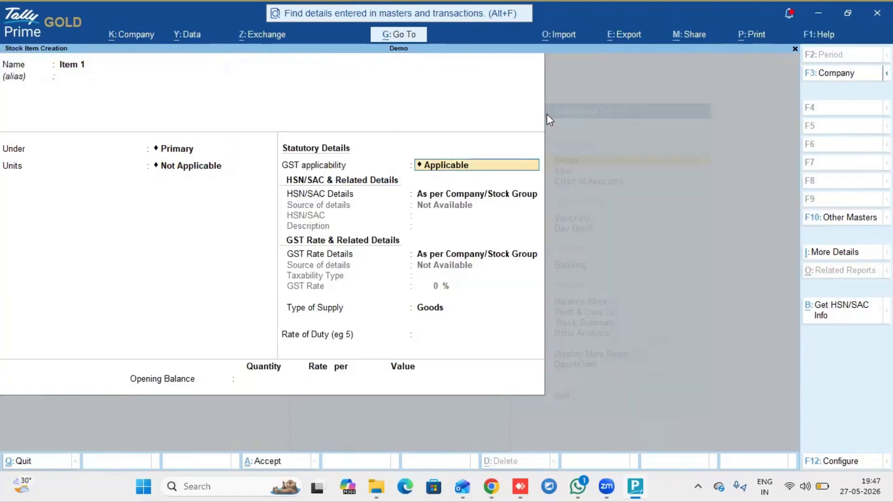
- Create the unit nos for the item, with formal name Numbers and quantity code NOS-NUMBERS
{"action": "key", "text": "BackSpace"}
{"action": "key", "text": "Up"}
{"action": "key", "text": "Return"}
{"action": "type", "text": "n"}
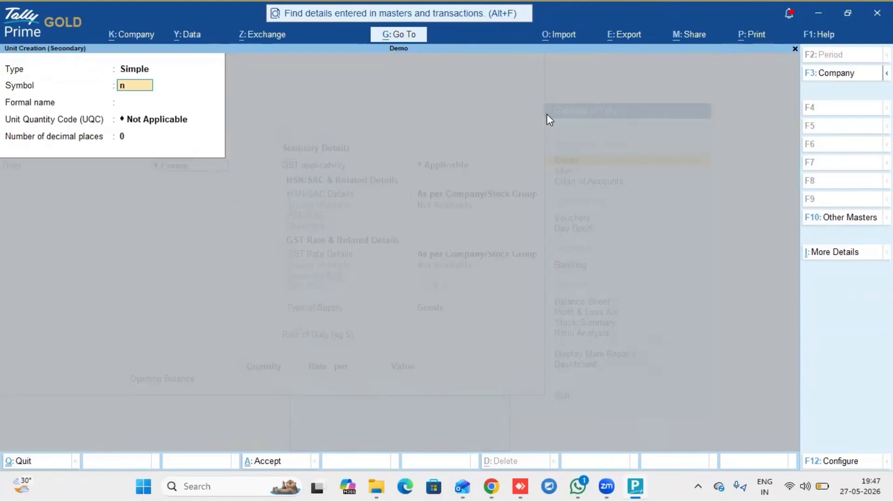
{"action": "type", "text": "os"}
{"action": "key", "text": "Return"}
{"action": "type", "text": "Numbers"}
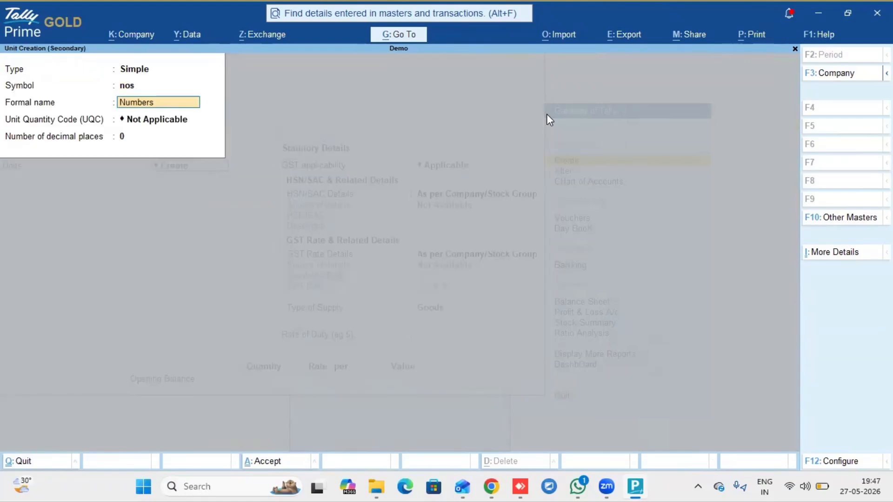
{"action": "key", "text": "Return"}
{"action": "type", "text": "n"}
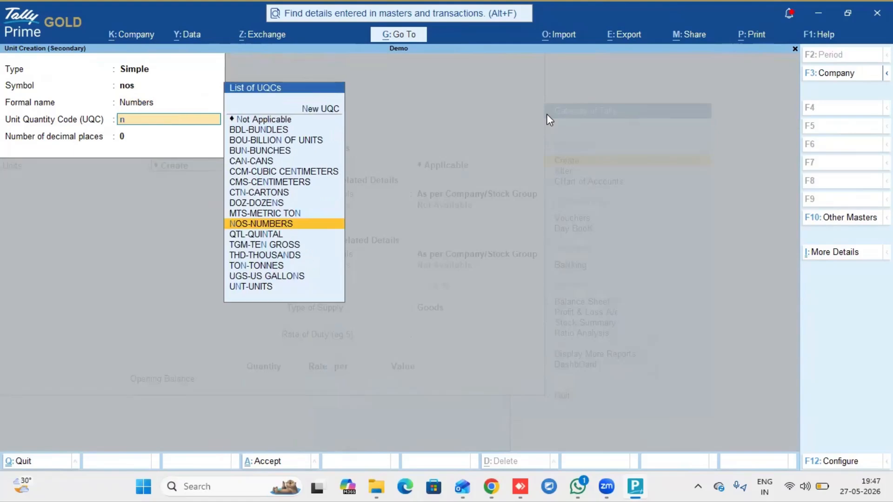
{"action": "key", "text": "Return"}
{"action": "key", "text": "ctrl+a"}
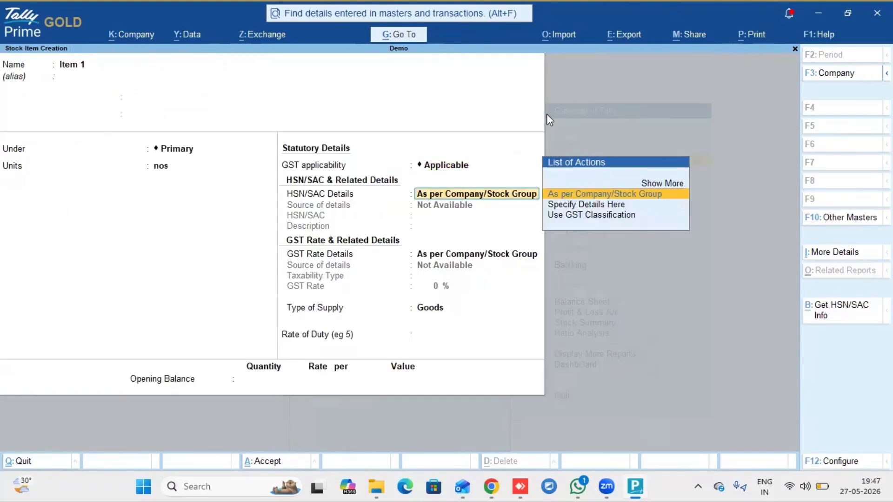
- Save the stock item Item 1 and return to the Gateway of Tally
{"action": "key", "text": "ctrl+a"}
{"action": "key", "text": "Escape"}
{"action": "key", "text": "Escape"}
{"action": "key", "text": "Escape"}
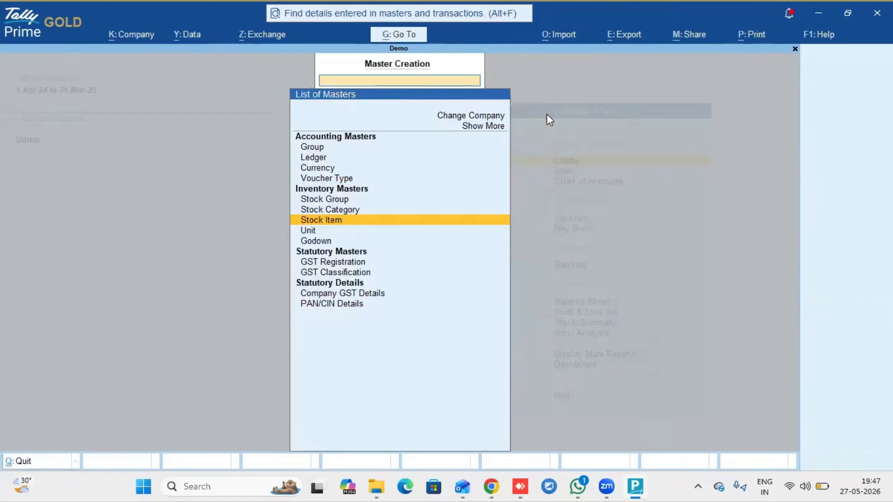
{"action": "key", "text": "Escape"}
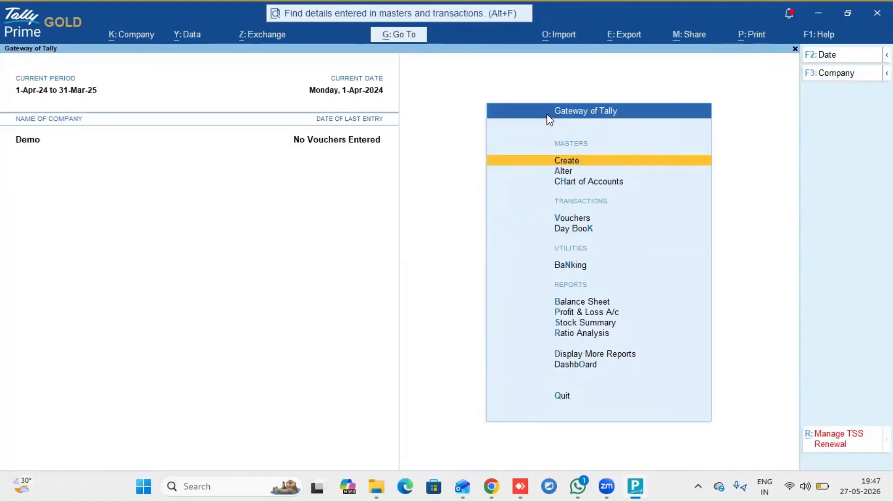
- Open voucher entry and set the period from 1-4-24 to 31-3-25
{"action": "key", "text": "v"}
{"action": "key", "text": "alt+F2"}
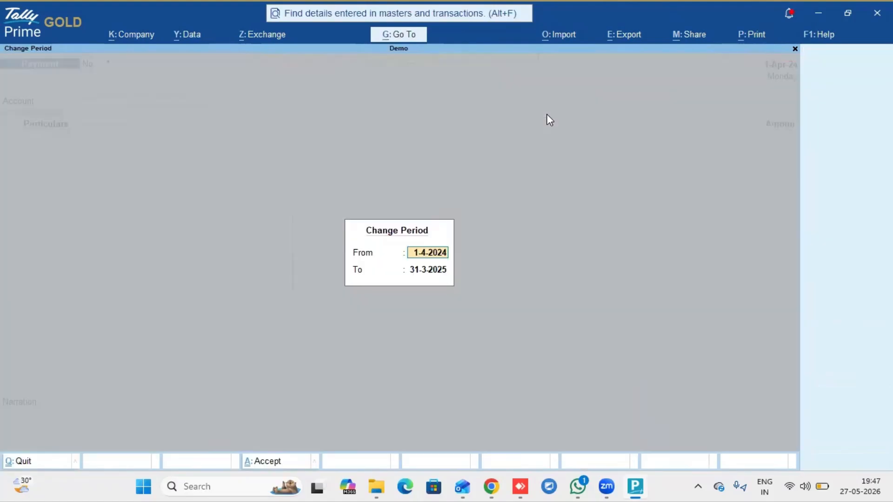
{"action": "type", "text": "1-4-24"}
{"action": "key", "text": "Return"}
{"action": "type", "text": "31.3"}
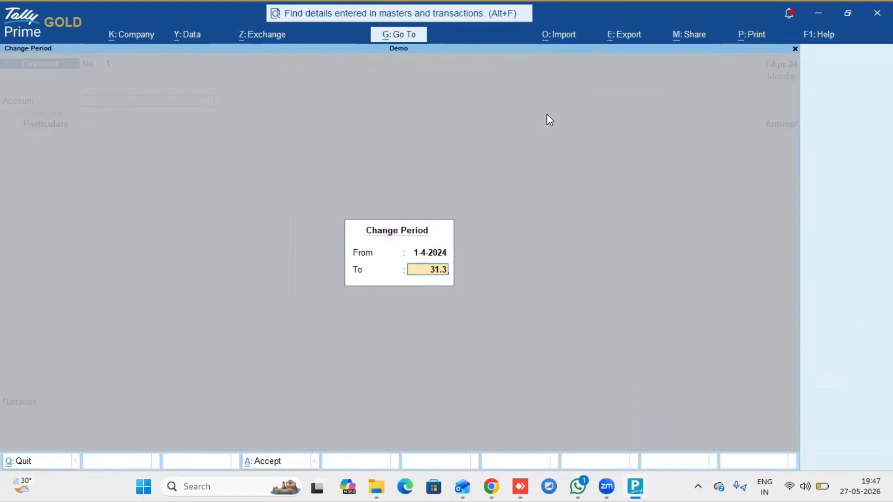
{"action": "type", "text": ".25"}
{"action": "key", "text": "Return"}
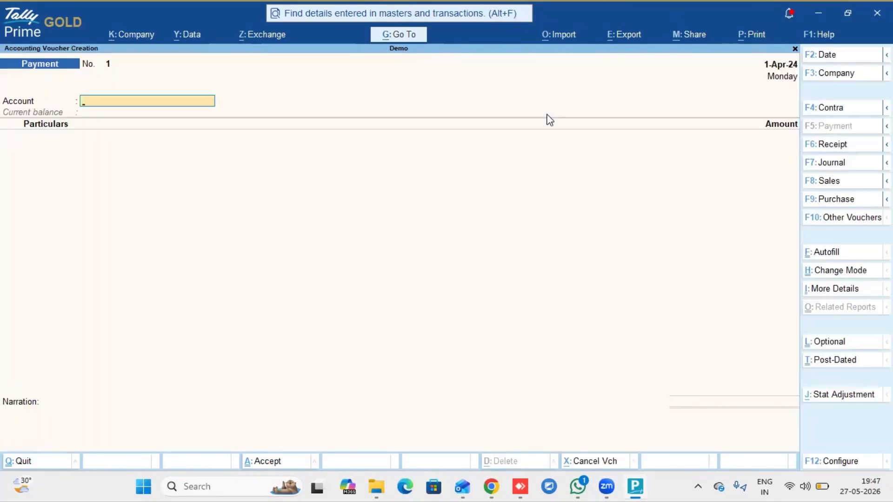
- Start a purchase voucher with Supplier as the party account and accept the party details
{"action": "key", "text": "F9"}
{"action": "key", "text": "Return"}
{"action": "key", "text": "Return"}
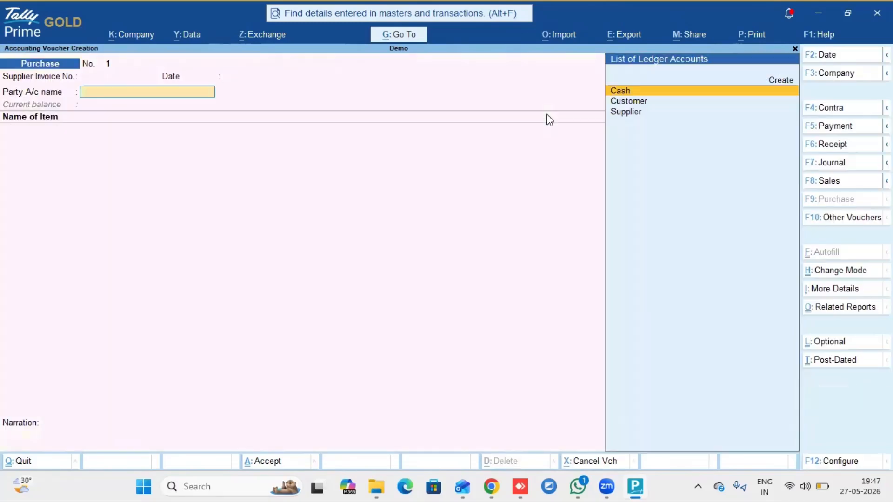
{"action": "key", "text": "Down"}
{"action": "key", "text": "Down"}
{"action": "key", "text": "Return"}
{"action": "key", "text": "ctrl+a"}
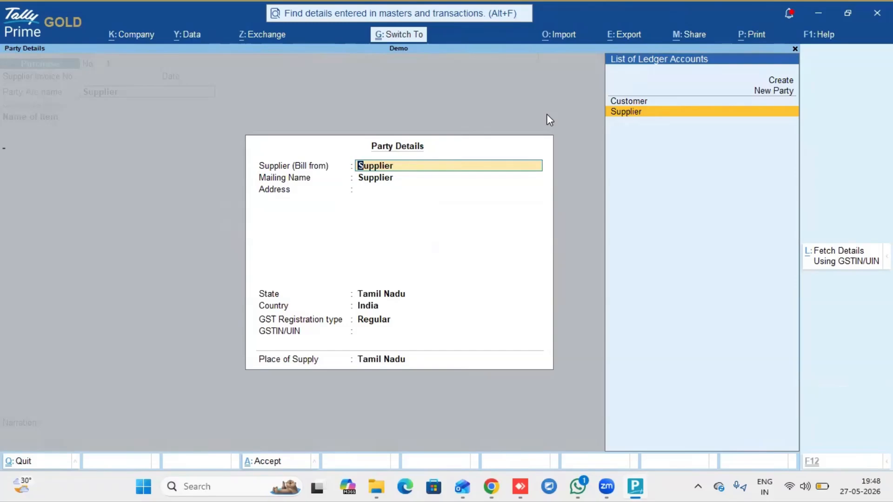
- Accept the party details and add Item 1 to the purchase voucher with quantity 10 nos at a rate of 1,000
{"action": "key", "text": "ctrl+a"}
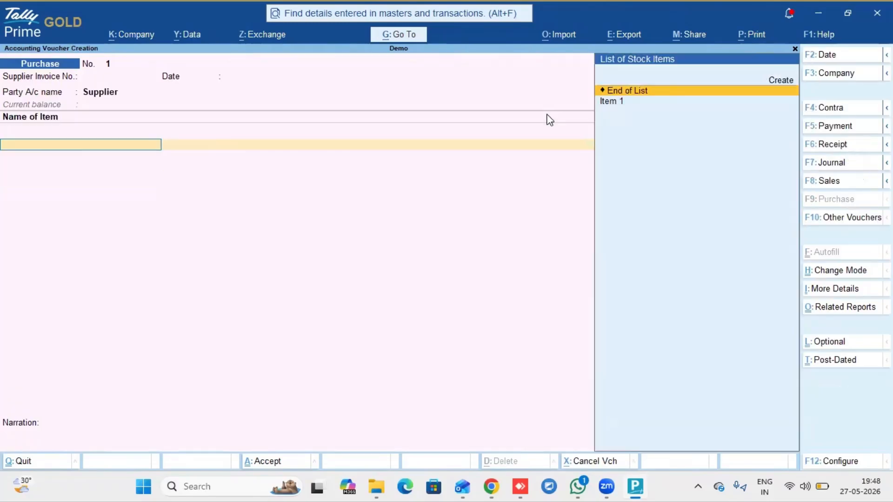
{"action": "key", "text": "Down"}
{"action": "key", "text": "Return"}
{"action": "type", "text": "10"}
{"action": "key", "text": "Return"}
{"action": "type", "text": "1,"}
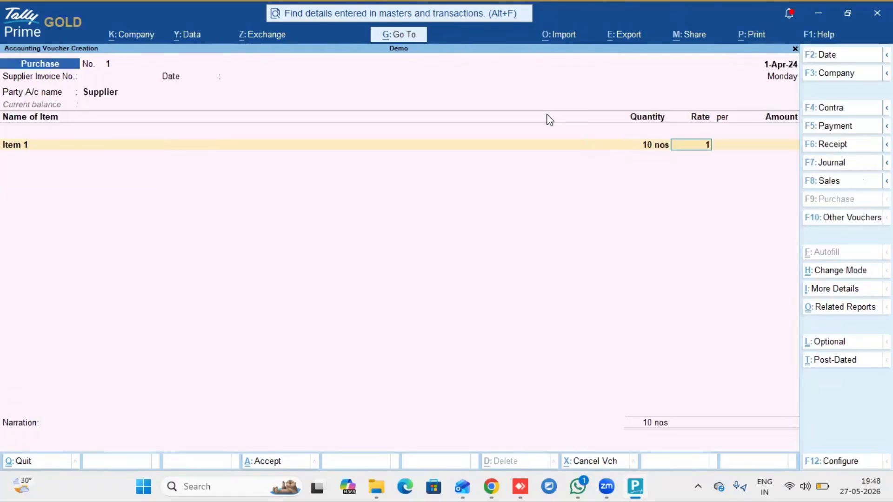
{"action": "type", "text": "000"}
{"action": "key", "text": "Return"}
{"action": "key", "text": "Return"}
{"action": "key", "text": "Return"}
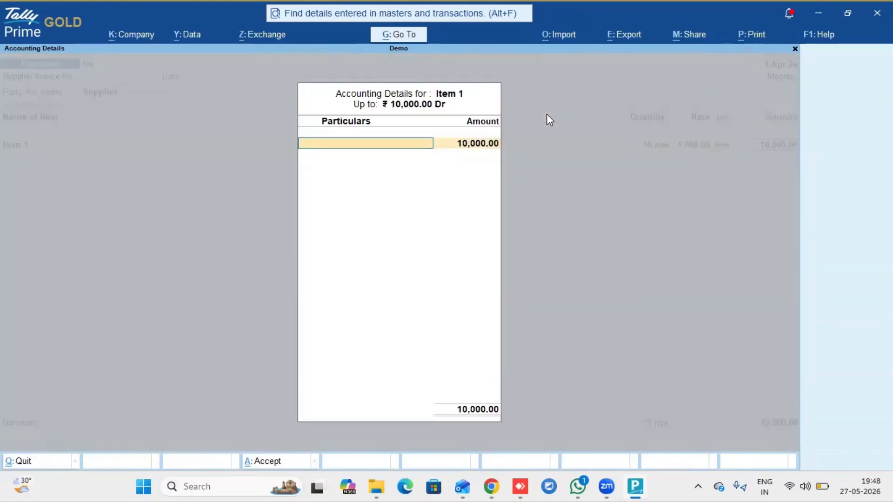
- Allocate the item amount to Purchase A/c and save the purchase voucher
{"action": "key", "text": "Return"}
{"action": "key", "text": "Return"}
{"action": "key", "text": "Return"}
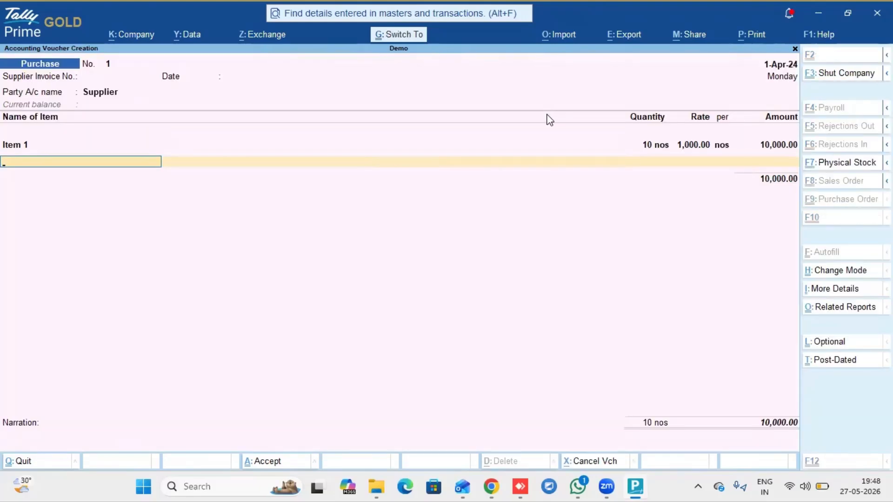
{"action": "key", "text": "Return"}
{"action": "key", "text": "Return"}
- Start a purchase voucher dated 1.4.25 with Supplier as the party account and accept its receipt and party details
{"action": "key", "text": "F2"}
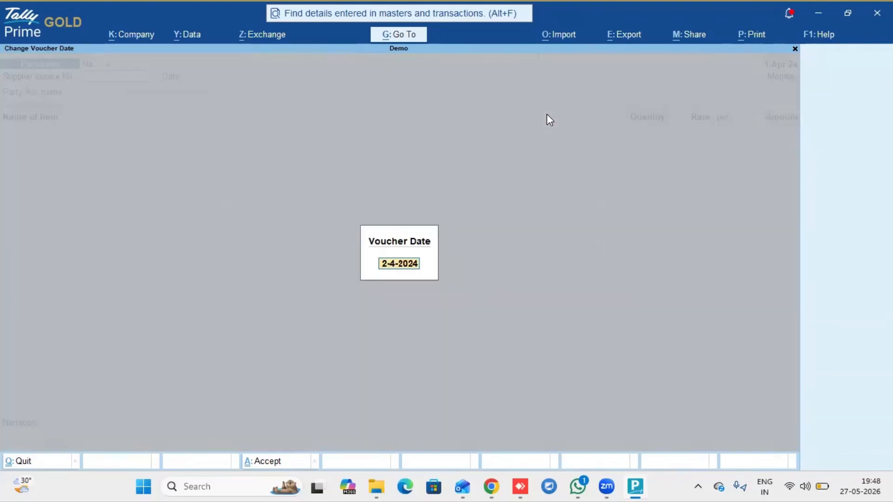
{"action": "type", "text": "1.4.25"}
{"action": "key", "text": "Return"}
{"action": "key", "text": "Return"}
{"action": "key", "text": "Down"}
{"action": "key", "text": "Down"}
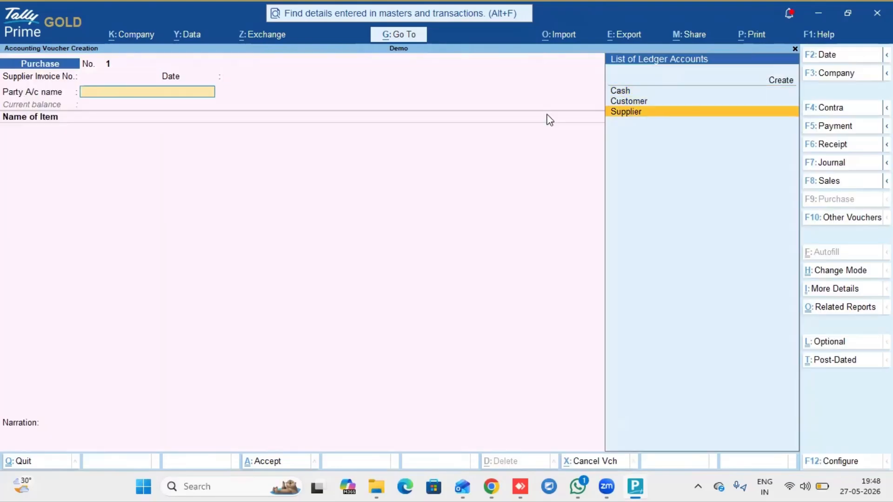
{"action": "key", "text": "Return"}
{"action": "key", "text": "ctrl+a"}
{"action": "key", "text": "ctrl+a"}
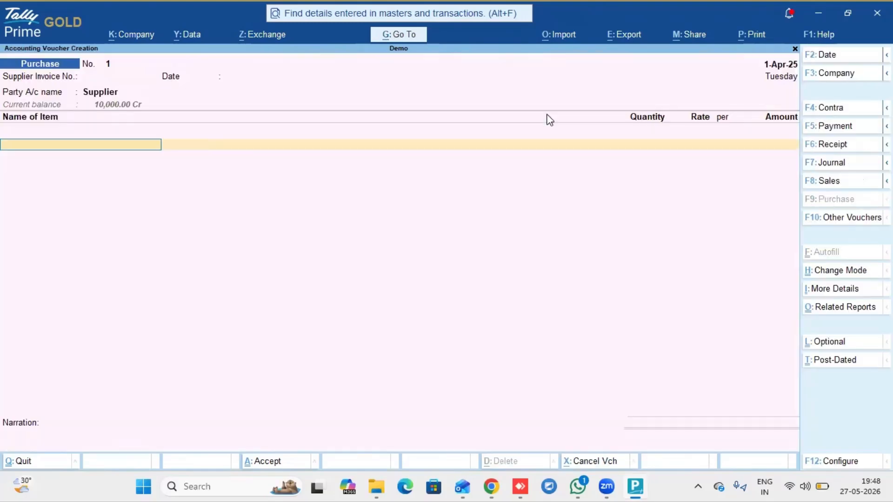
- Enter 10 nos of Item 1 at a rate of 1,000 and save the 1-Apr-25 purchase voucher
{"action": "key", "text": "Down"}
{"action": "key", "text": "Return"}
{"action": "type", "text": "10"}
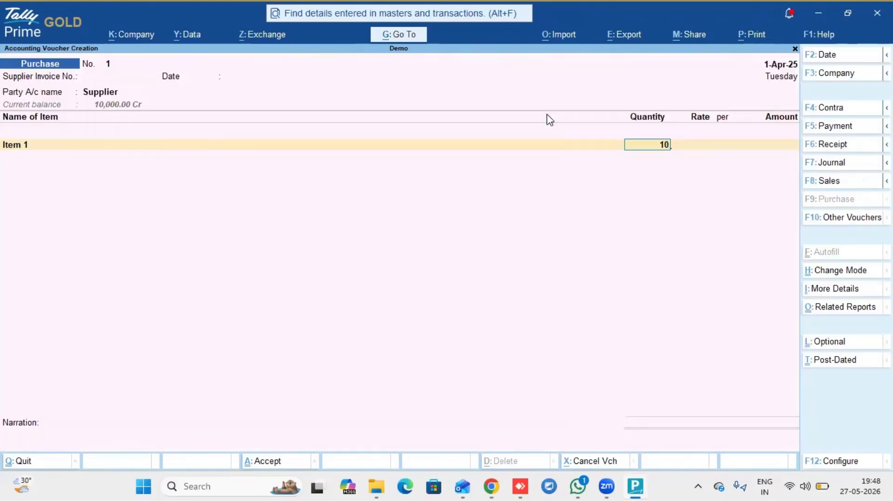
{"action": "key", "text": "Return"}
{"action": "key", "text": "Return"}
{"action": "key", "text": "Return"}
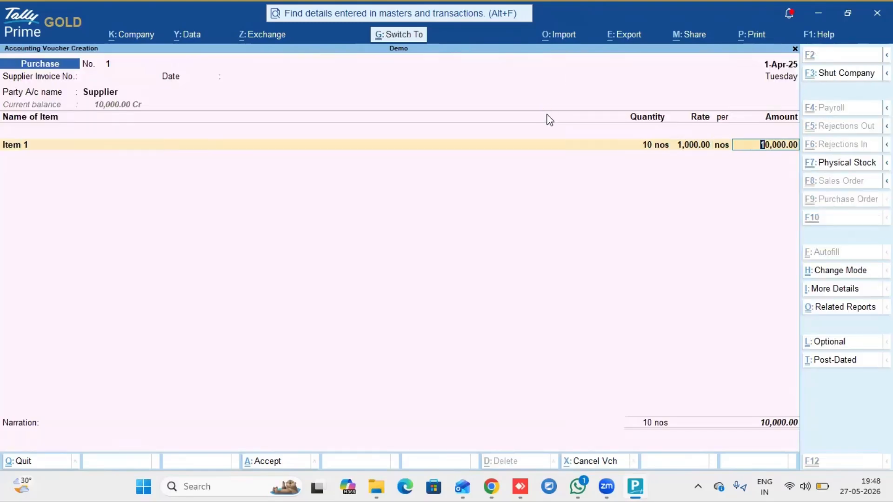
{"action": "key", "text": "ctrl+a"}
- Start a purchase voucher dated 1.4.26 with Supplier as the party account and accept its receipt and party details
{"action": "key", "text": "F2"}
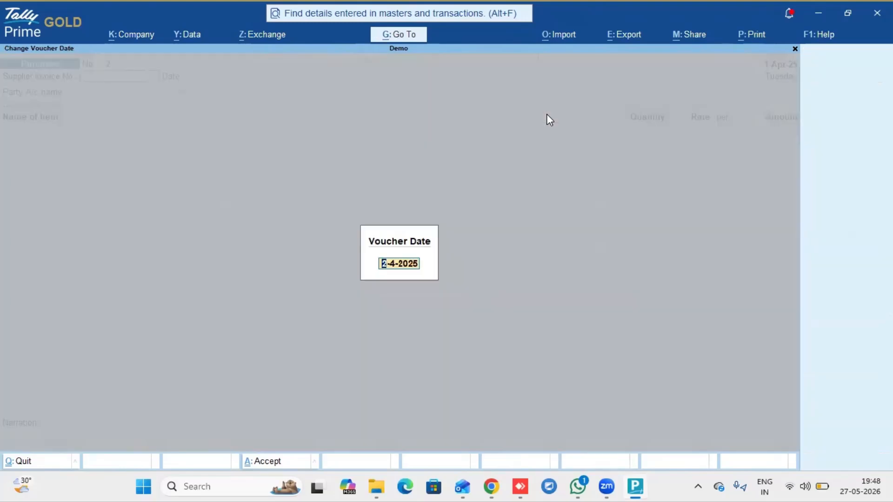
{"action": "type", "text": "1.4.26"}
{"action": "key", "text": "Return"}
{"action": "key", "text": "Return"}
{"action": "key", "text": "Return"}
{"action": "key", "text": "Down"}
{"action": "key", "text": "Down"}
{"action": "key", "text": "Return"}
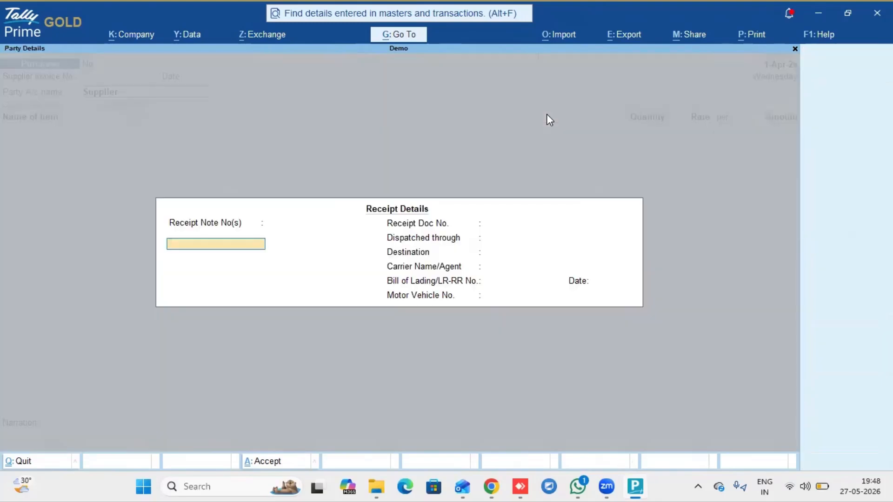
{"action": "key", "text": "ctrl+a"}
{"action": "key", "text": "ctrl+a"}
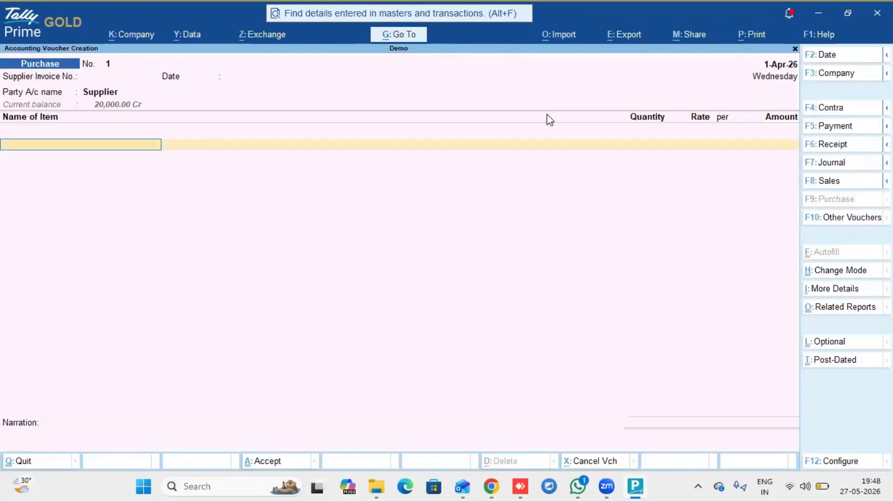
- Enter 10 nos of Item 1 at a rate of 1,000 under Purchase A/c and save the 1-Apr-26 purchase voucher
{"action": "key", "text": "Return"}
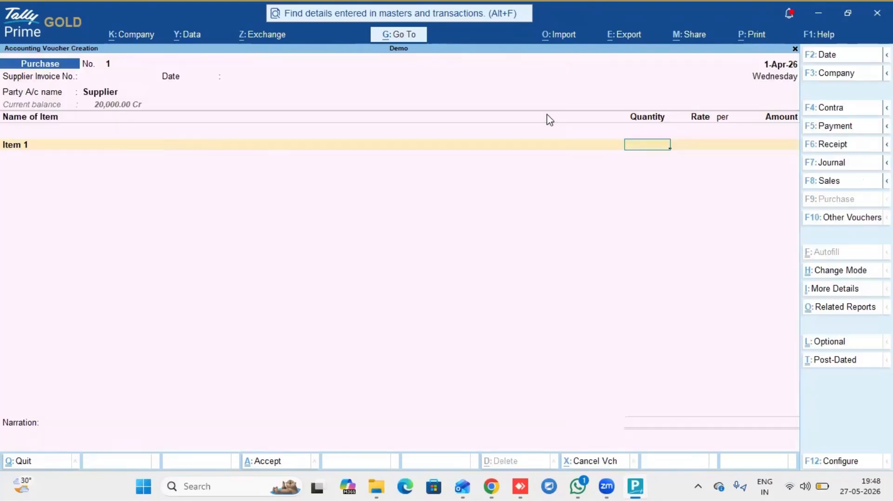
{"action": "type", "text": "10"}
{"action": "key", "text": "Return"}
{"action": "key", "text": "Return"}
{"action": "key", "text": "Return"}
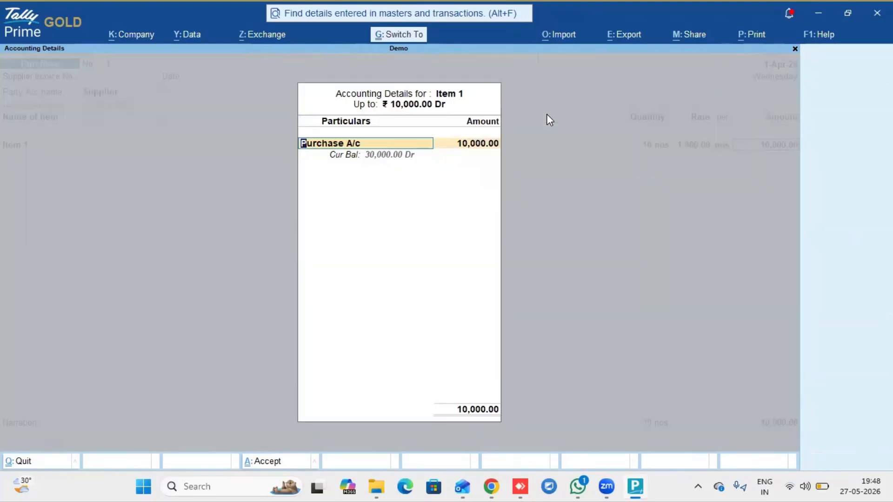
{"action": "key", "text": "ctrl+a"}
{"action": "key", "text": "ctrl+a"}
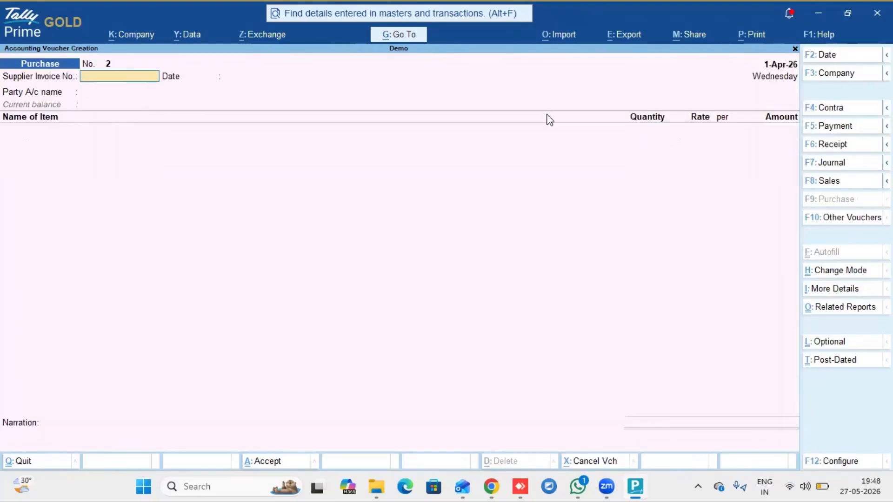
- Leave voucher entry and shut the Demo company
{"action": "key", "text": "Escape"}
{"action": "key", "text": "Return"}
{"action": "key", "text": "Escape"}
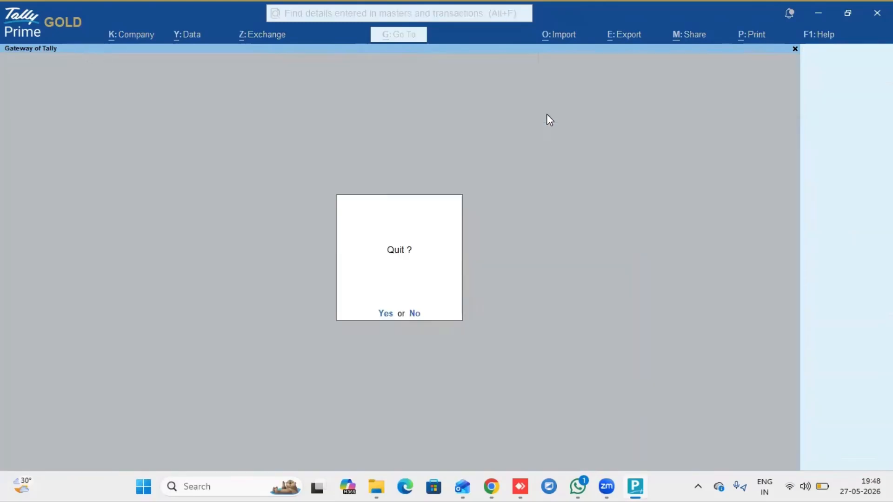
{"action": "key", "text": "Escape"}
{"action": "key", "text": "ctrl+F3"}
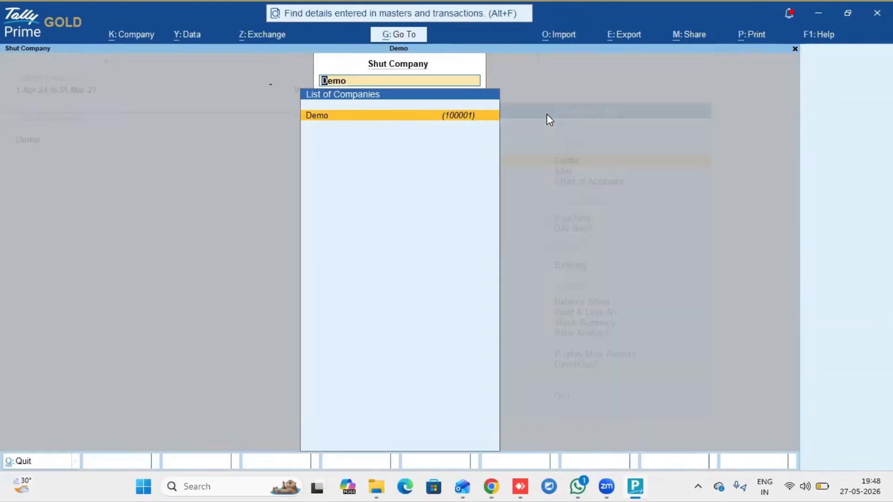
{"action": "key", "text": "Return"}
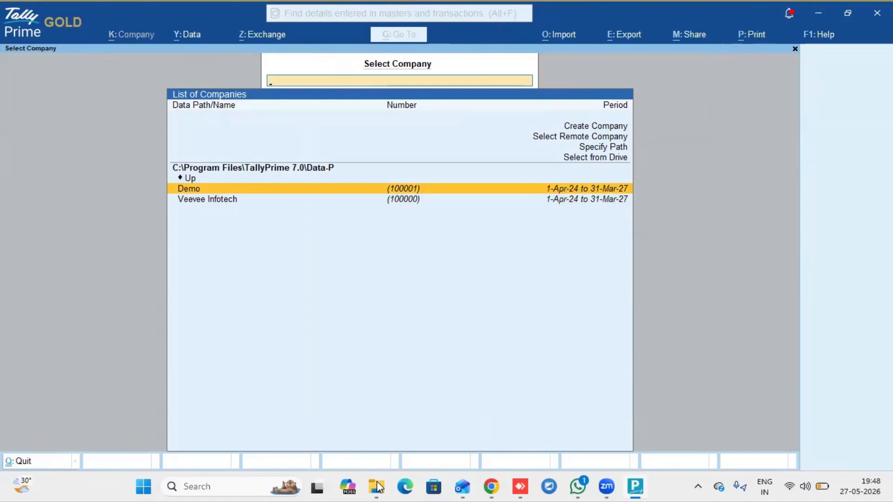
- Switch to the Data-P folder in File Explorer, copy Company.1800 from the 100001 folder, and return to Data-P
{"action": "mouse_move", "coordinate": [379, 487]}
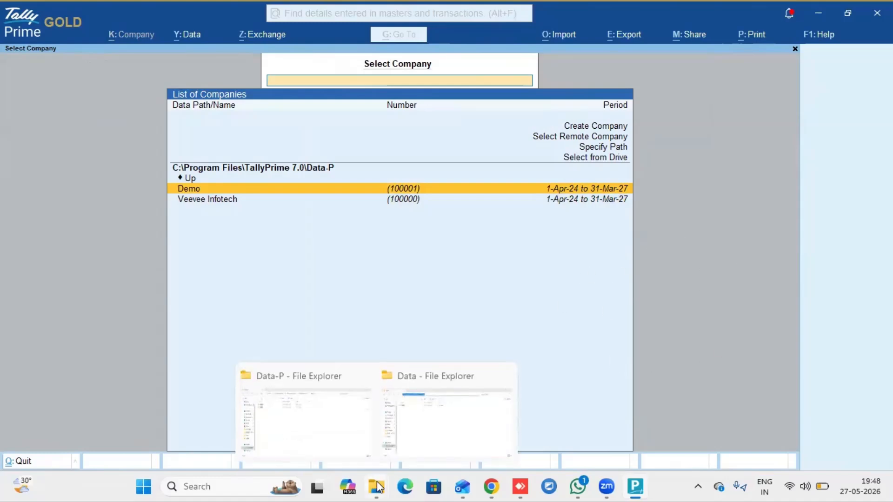
{"action": "left_click", "coordinate": [355, 411]}
{"action": "key", "text": "Down"}
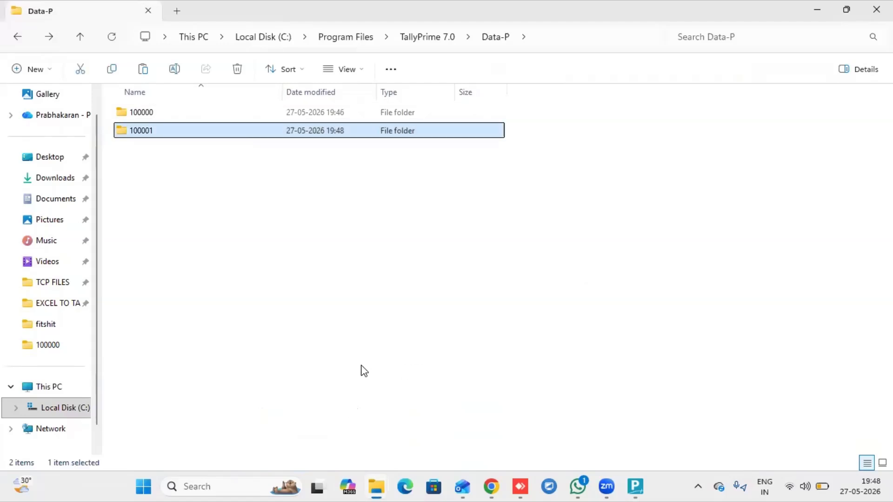
{"action": "key", "text": "Return"}
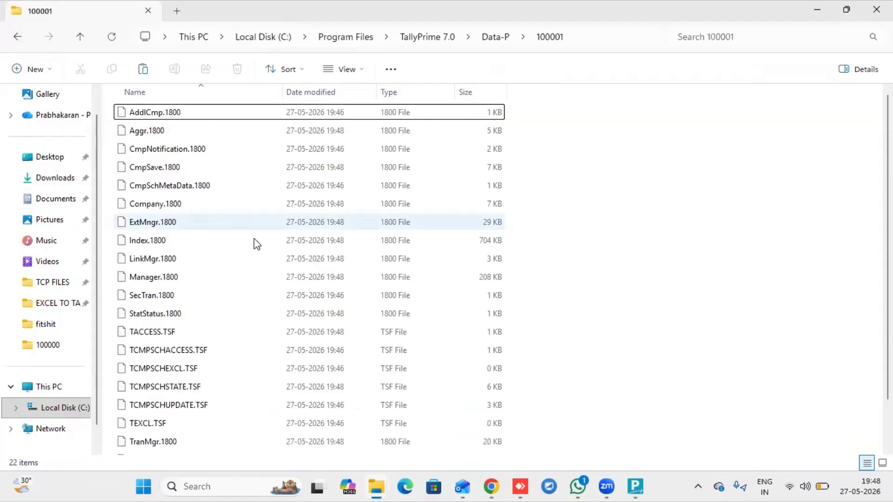
{"action": "left_click", "coordinate": [190, 209]}
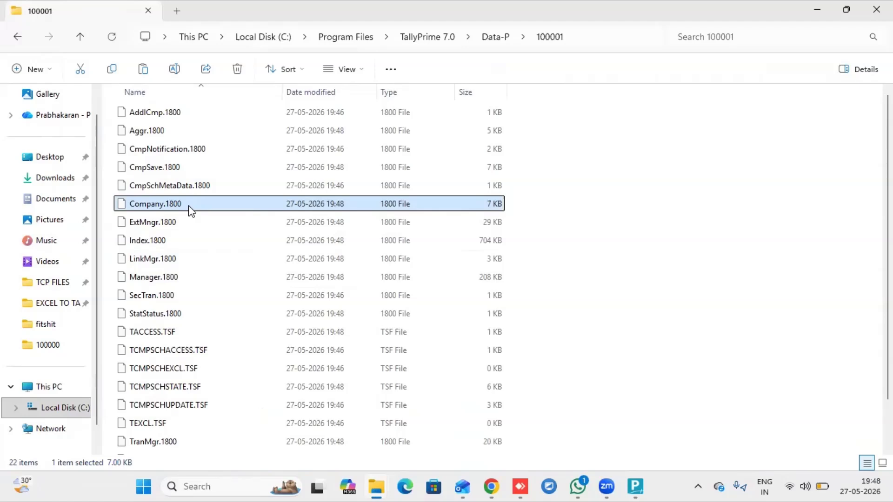
{"action": "key", "text": "BackSpace"}
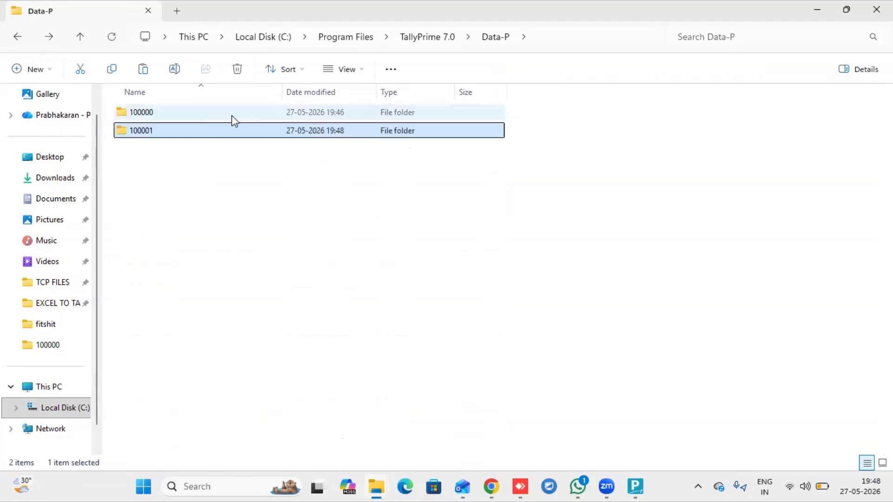
- Paste Company.1800 into the 100000 folder, replacing the file in the destination
{"action": "left_click", "coordinate": [232, 115]}
{"action": "double_click", "coordinate": [232, 116]}
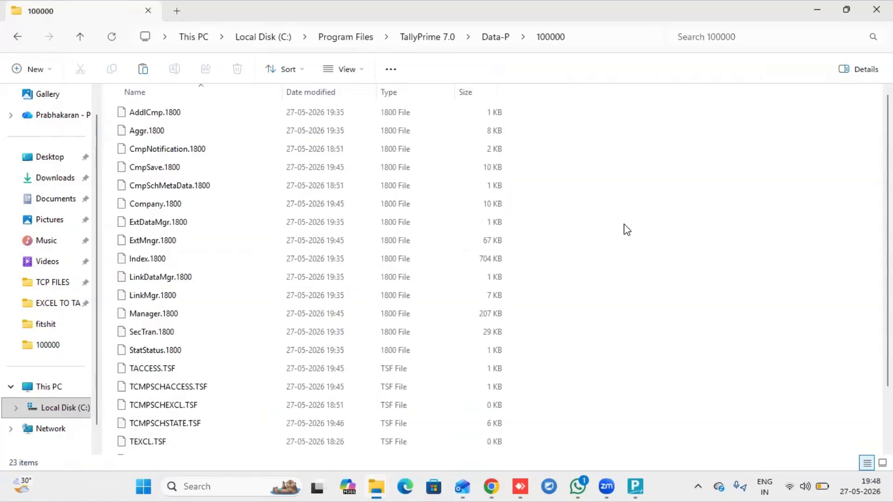
{"action": "key", "text": "ctrl+v"}
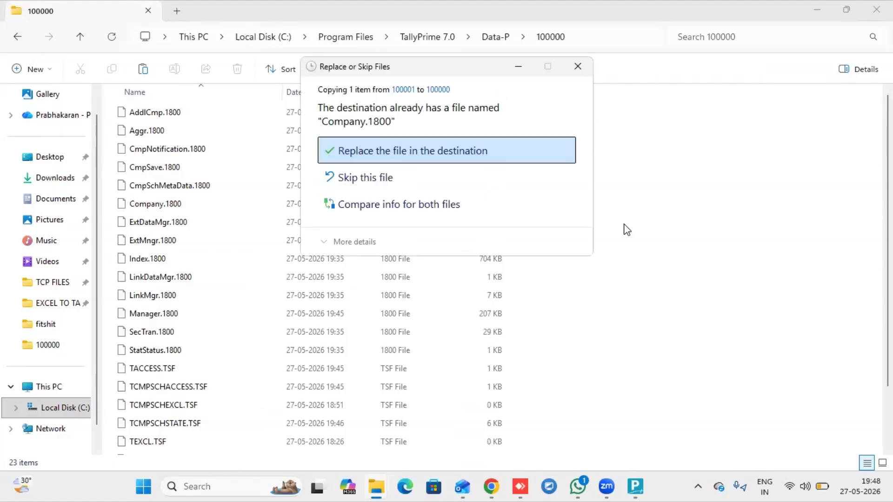
{"action": "key", "text": "Return"}
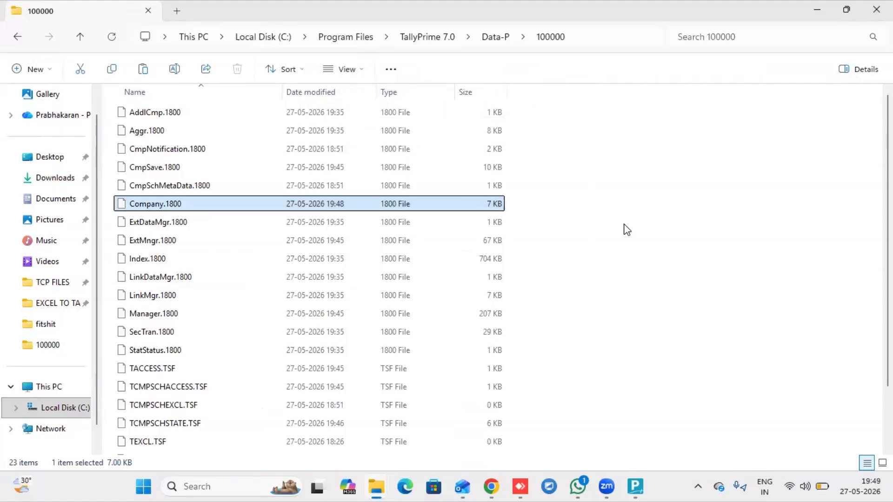
{"action": "left_click", "coordinate": [641, 244]}
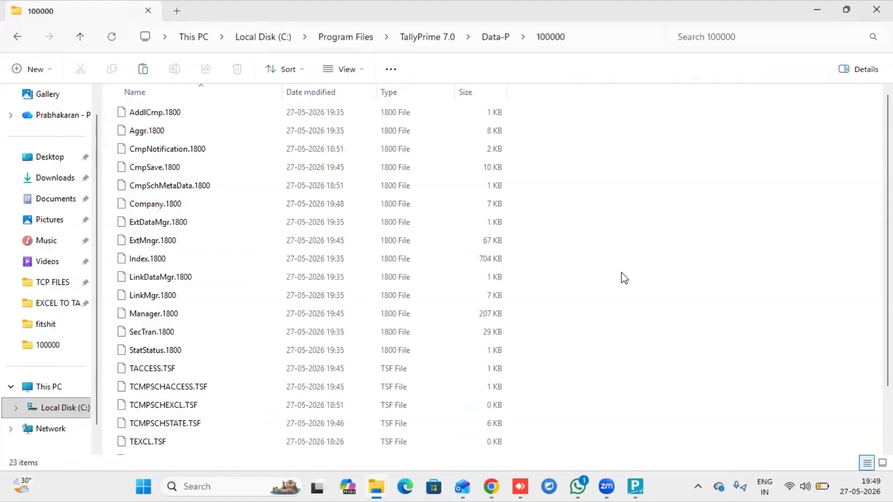
- Switch back to TallyPrime and reload the company list to check the entry for company 100000
{"action": "left_click", "coordinate": [639, 487]}
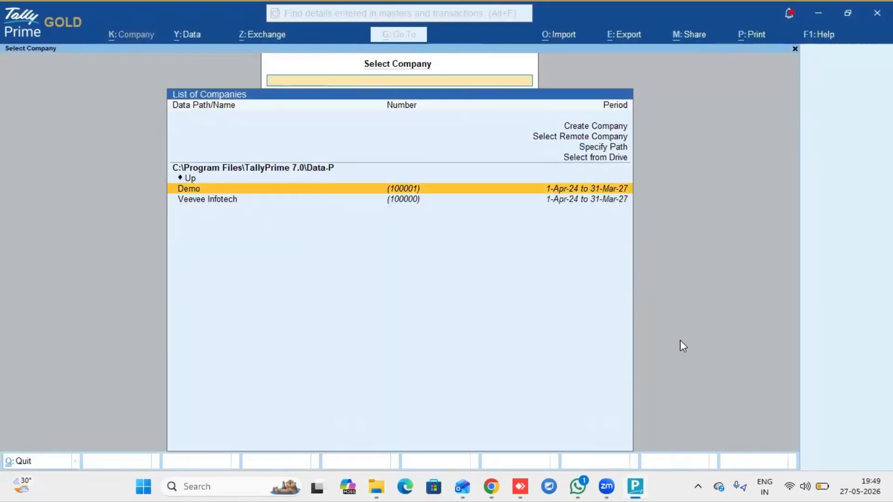
{"action": "key", "text": "Escape"}
{"action": "key", "text": "n"}
{"action": "key", "text": "Down"}
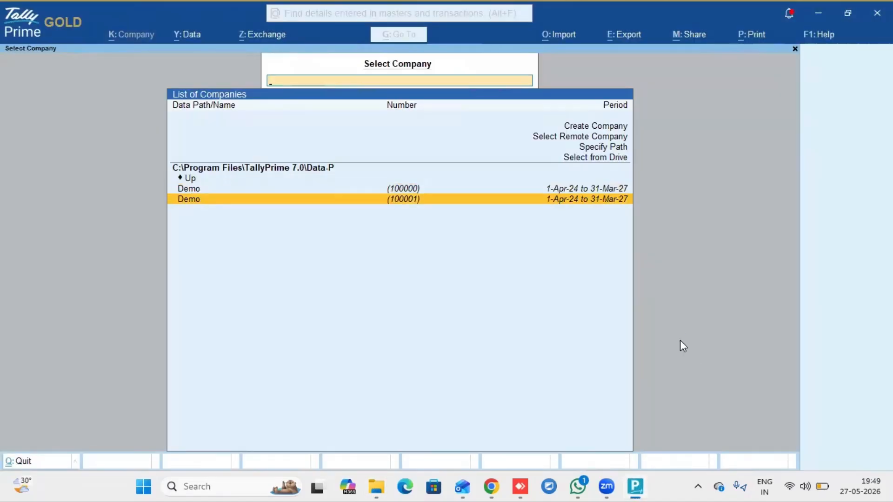
{"action": "key", "text": "Up"}
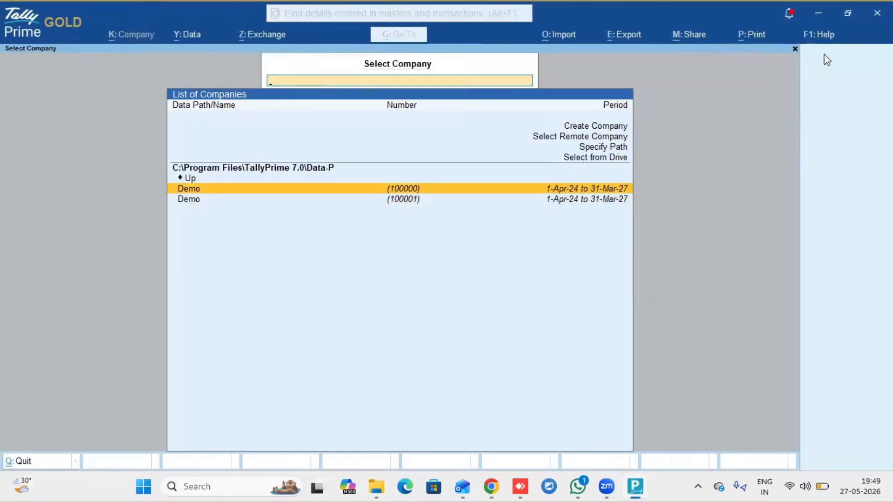
- Start the company data Repair from the troubleshooting options
{"action": "left_click", "coordinate": [812, 38]}
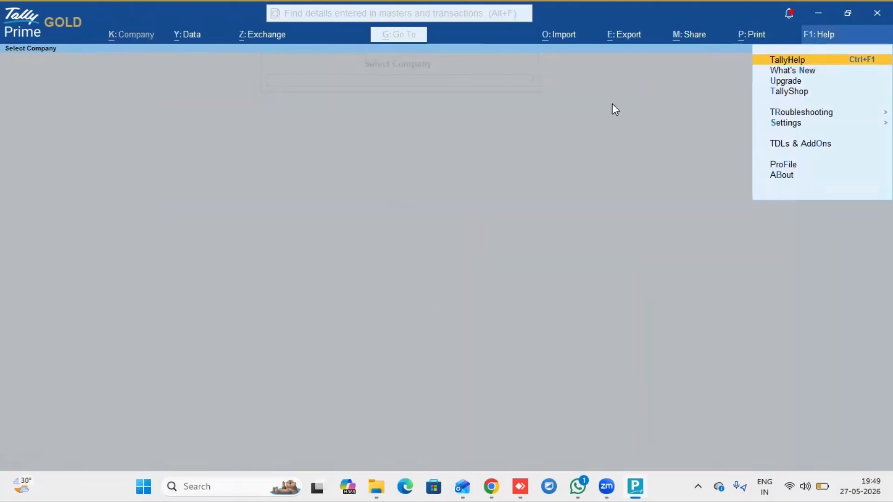
{"action": "key", "text": "Down"}
{"action": "key", "text": "Down"}
{"action": "key", "text": "Down"}
{"action": "key", "text": "Down"}
{"action": "key", "text": "Return"}
{"action": "key", "text": "Down"}
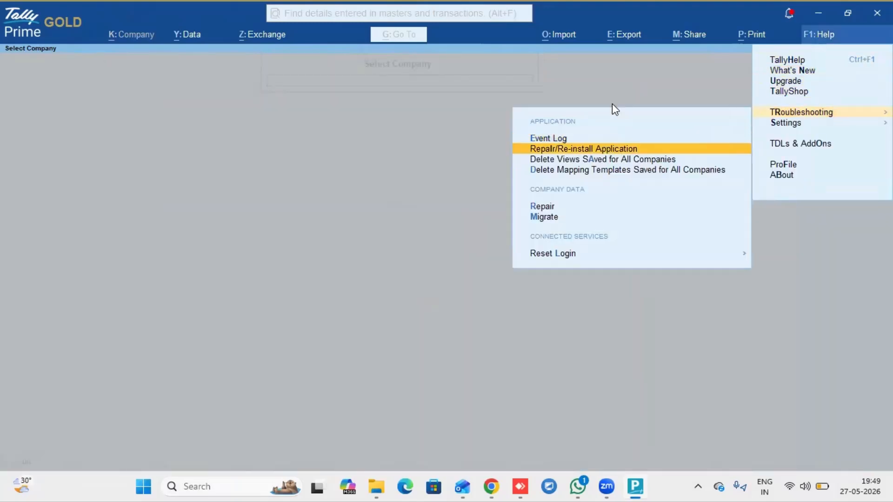
{"action": "key", "text": "Down"}
{"action": "key", "text": "Down"}
{"action": "key", "text": "Down"}
{"action": "key", "text": "Down"}
{"action": "key", "text": "Up"}
{"action": "key", "text": "Return"}
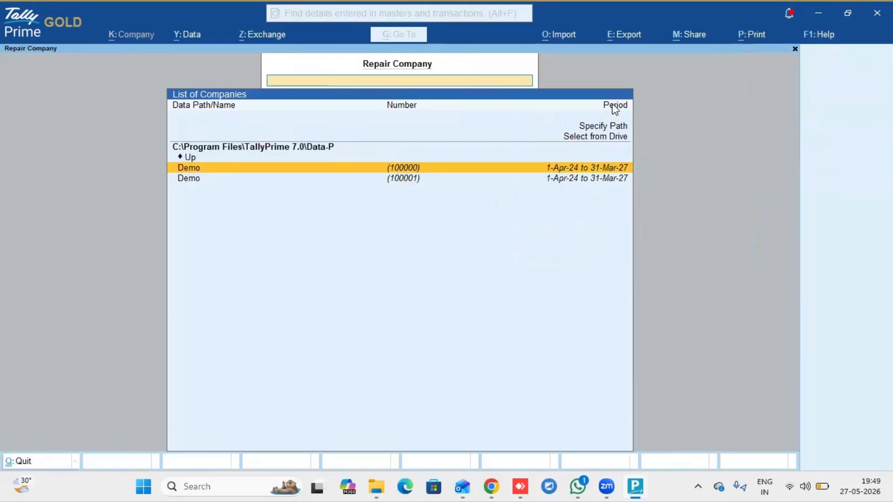
- Choose the Demo company numbered 100000 for repair and set Backup Company Data before Repair to No
{"action": "key", "text": "Down"}
{"action": "key", "text": "Up"}
{"action": "key", "text": "Return"}
{"action": "key", "text": "Left"}
{"action": "key", "text": "Return"}
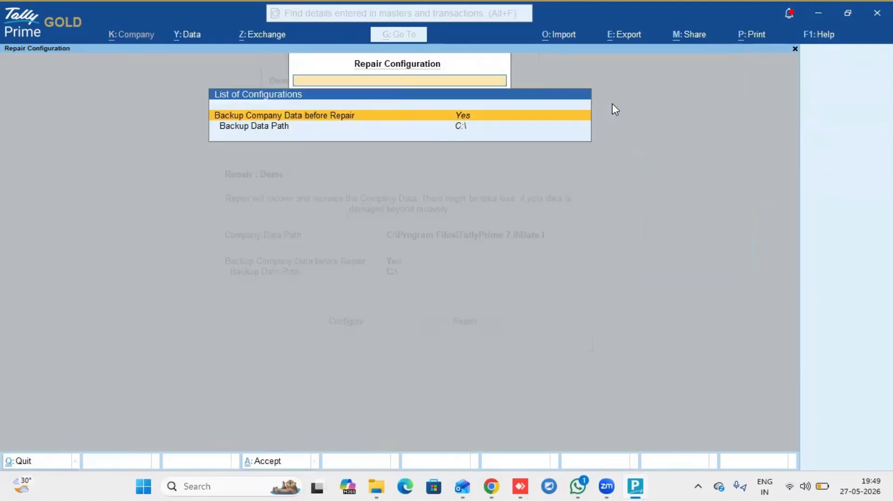
{"action": "key", "text": "Down"}
{"action": "key", "text": "Up"}
{"action": "key", "text": "Return"}
{"action": "key", "text": "Escape"}
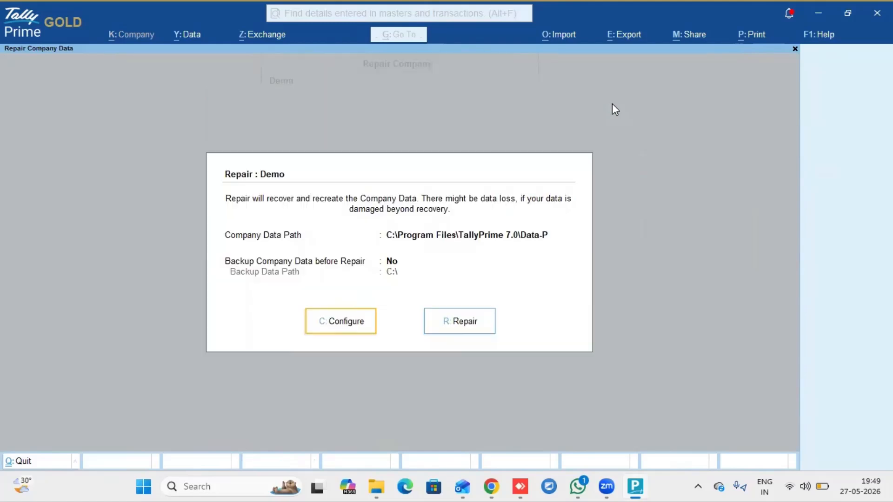
- Run the repair on Demo (100000) and close the repair statistics report
{"action": "key", "text": "Right"}
{"action": "key", "text": "Return"}
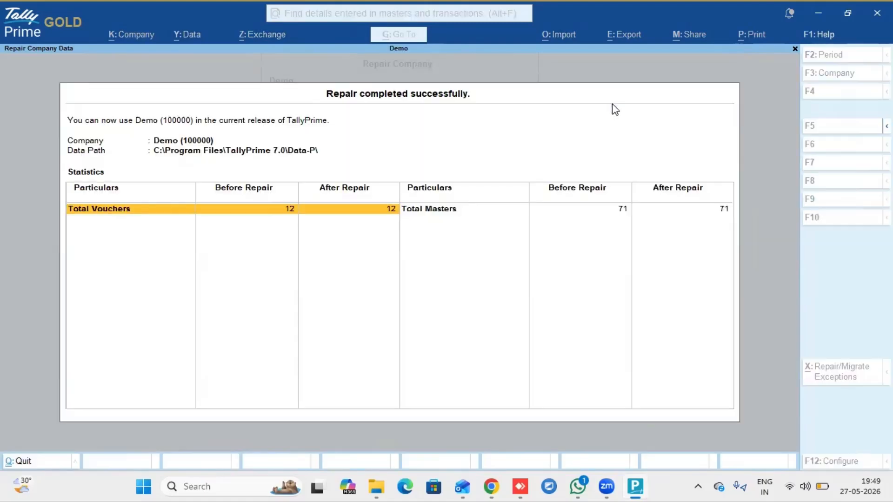
{"action": "key", "text": "Escape"}
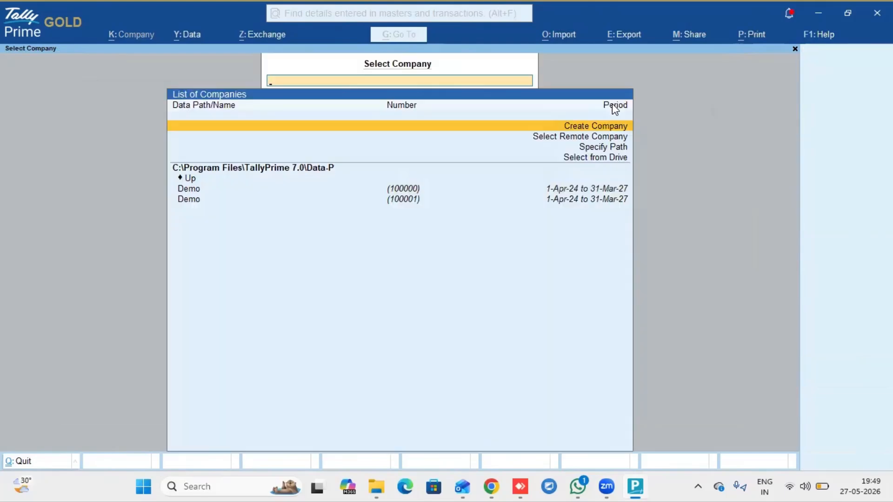
- Open the Demo company numbered 100000 from the list of companies
{"action": "key", "text": "Down"}
{"action": "key", "text": "Down"}
{"action": "key", "text": "Down"}
{"action": "key", "text": "Down"}
{"action": "key", "text": "Down"}
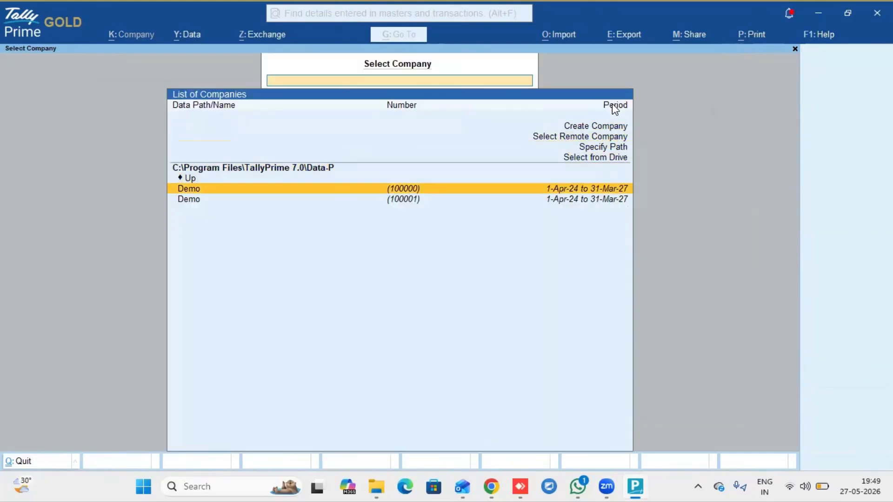
{"action": "key", "text": "Return"}
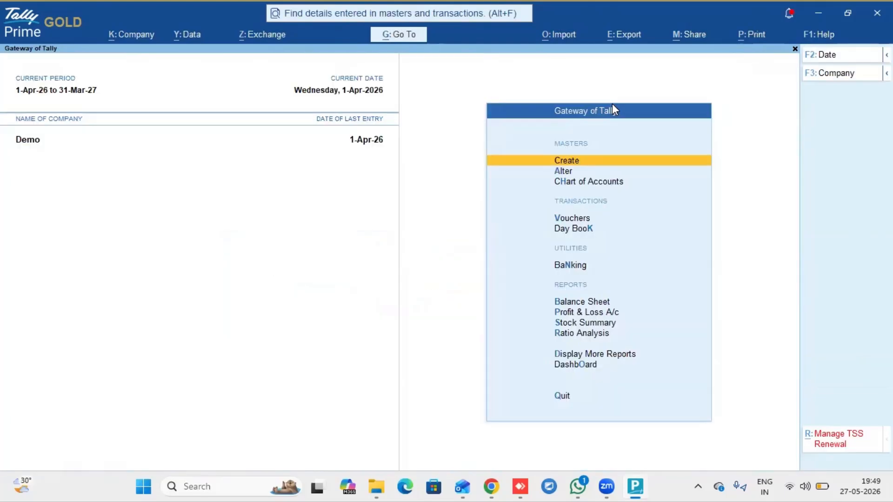
{"action": "key", "text": "alt"}
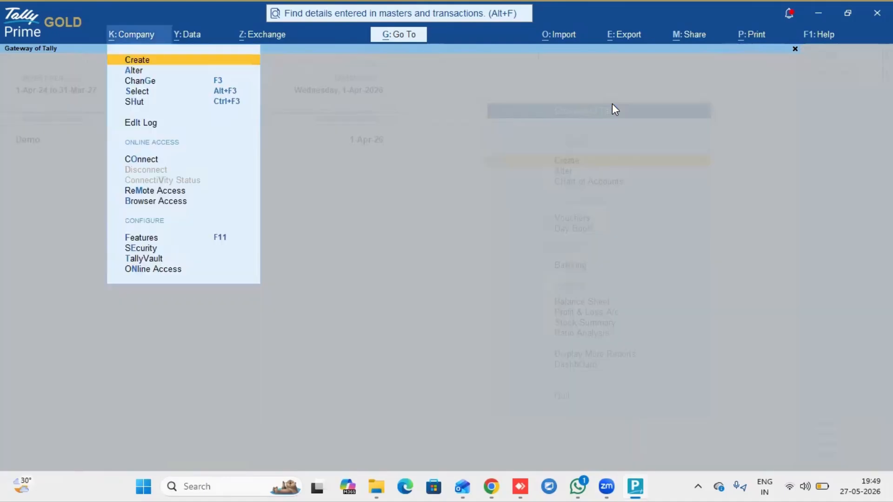
{"action": "key", "text": "Down"}
{"action": "key", "text": "Down"}
{"action": "key", "text": "Down"}
{"action": "key", "text": "Down"}
{"action": "key", "text": "Down"}
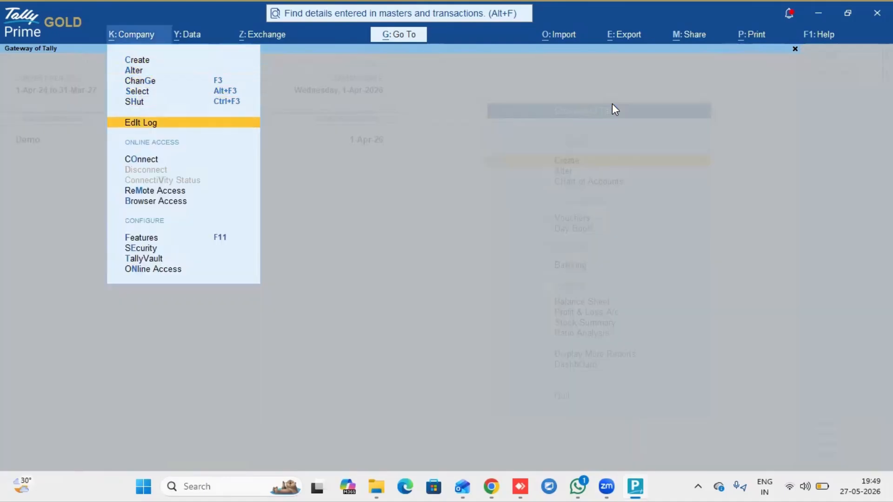
{"action": "key", "text": "Escape"}
- Open the Edit Log Summary report of the Demo company to review altered and deleted vouchers
{"action": "key", "text": "Up"}
{"action": "key", "text": "Up"}
{"action": "key", "text": "Up"}
{"action": "key", "text": "Return"}
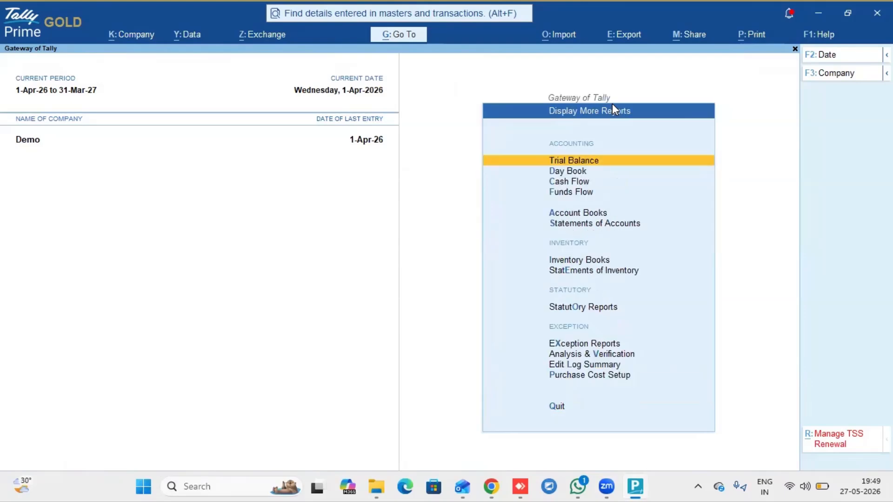
{"action": "key", "text": "Up"}
{"action": "key", "text": "Up"}
{"action": "key", "text": "Up"}
{"action": "key", "text": "Return"}
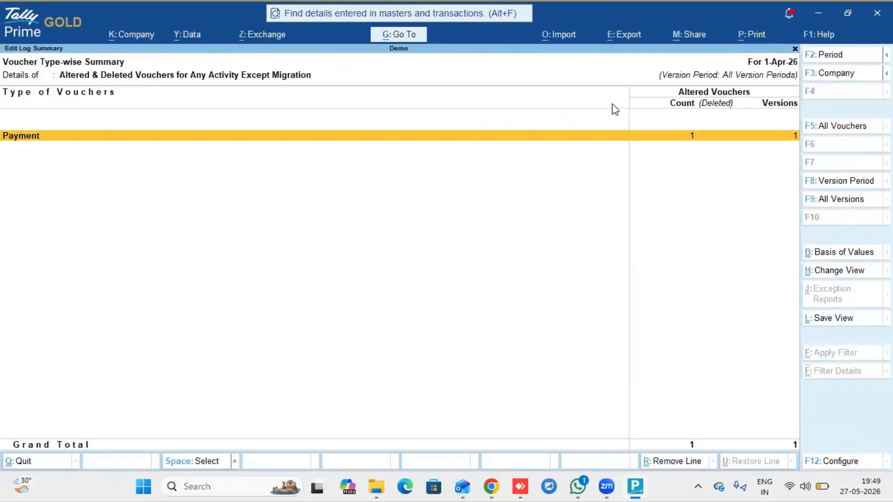
- Examine the edit log of the altered Payment voucher in April, then return to the Gateway of Tally
{"action": "key", "text": "Return"}
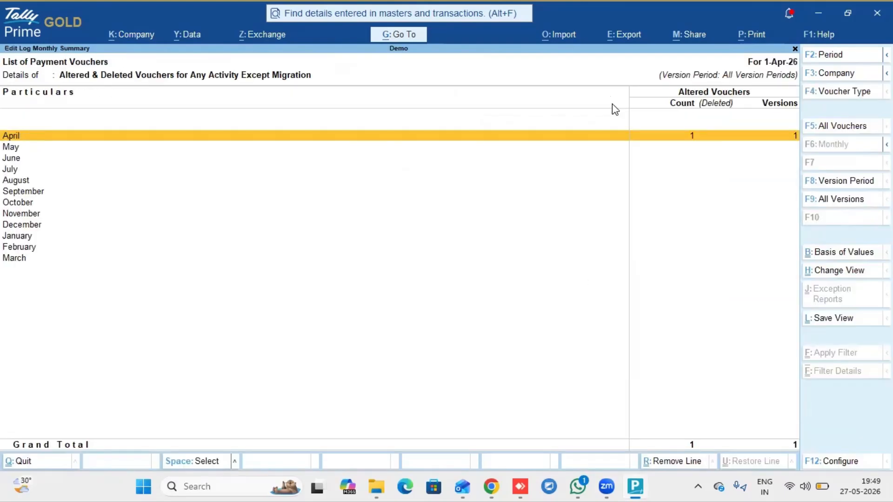
{"action": "key", "text": "Return"}
{"action": "key", "text": "Return"}
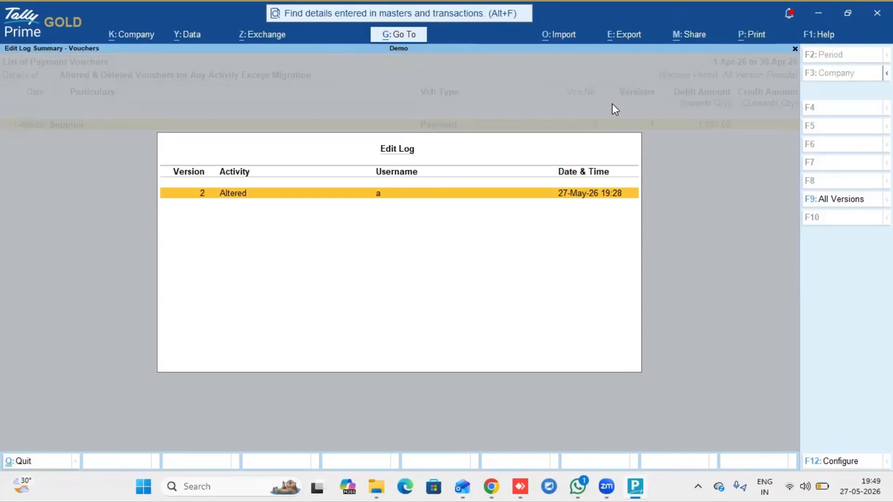
{"action": "key", "text": "Escape"}
{"action": "key", "text": "Escape"}
{"action": "key", "text": "Escape"}
{"action": "key", "text": "Escape"}
{"action": "key", "text": "Escape"}
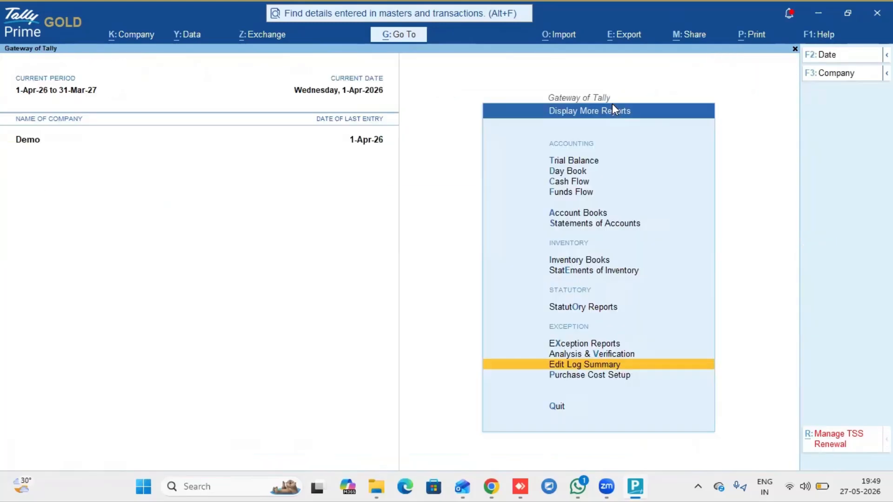
{"action": "key", "text": "Escape"}
{"action": "key", "text": "n"}
{"action": "key", "text": "alt+k"}
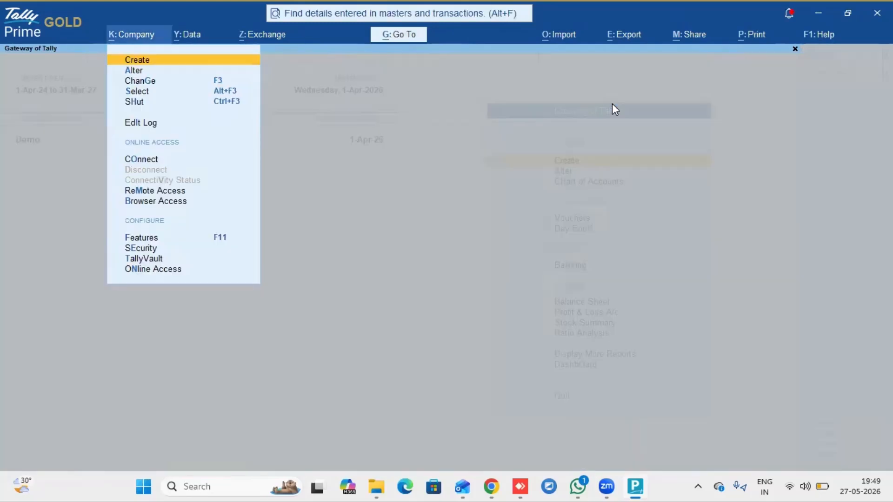
{"action": "key", "text": "Down"}
{"action": "key", "text": "Down"}
{"action": "key", "text": "Down"}
{"action": "key", "text": "Down"}
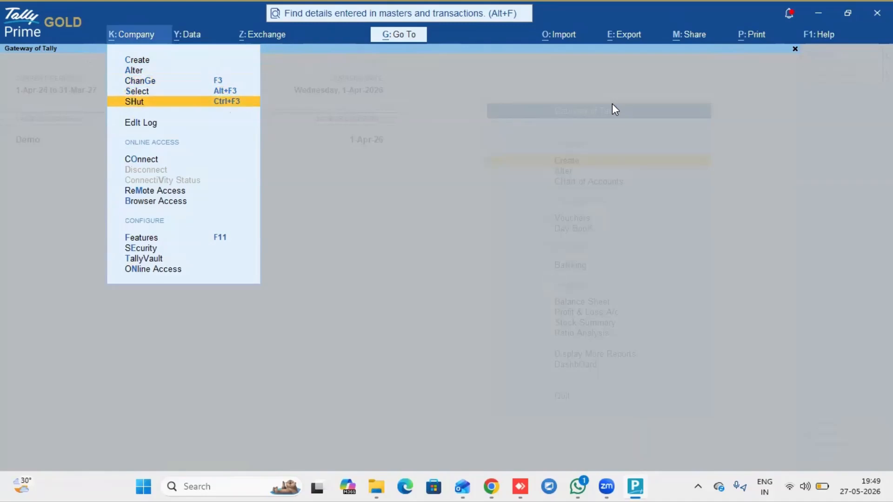
{"action": "key", "text": "Down"}
{"action": "key", "text": "Down"}
{"action": "key", "text": "Down"}
{"action": "key", "text": "Up"}
{"action": "key", "text": "Up"}
{"action": "key", "text": "Up"}
{"action": "key", "text": "Escape"}
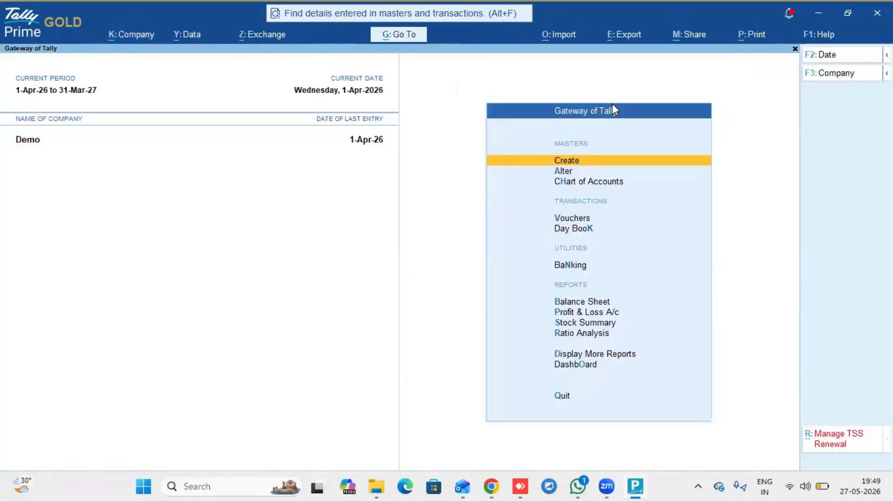
{"action": "key", "text": "Escape"}
{"action": "key", "text": "n"}
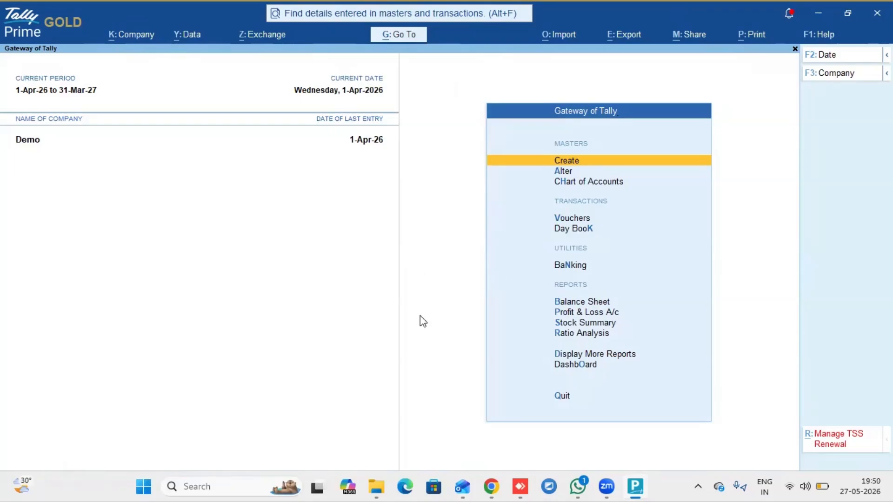